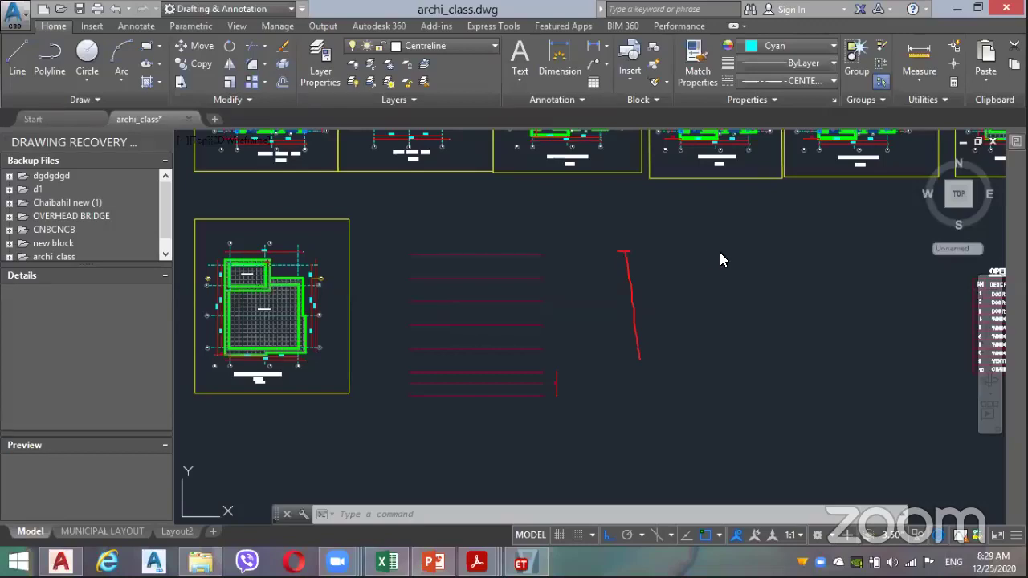
Step: Close the sketched box's bottom edge and draw two load arrows into its left side
{"action": "left_click_drag", "start_coordinate": [714, 366], "coordinate": [641, 363]}
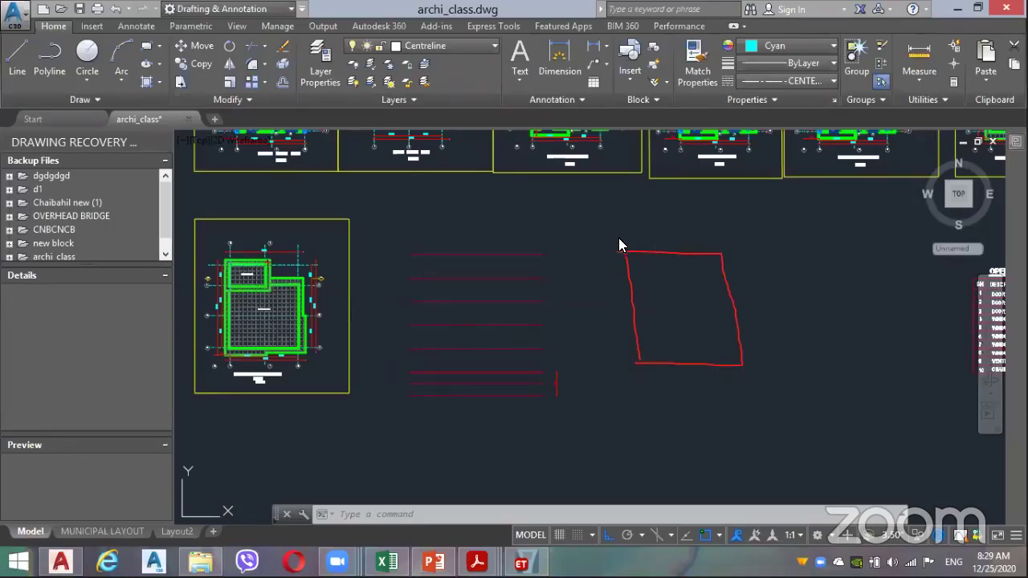
{"action": "mouse_move", "coordinate": [566, 258]}
{"action": "left_mouse_down"}
{"action": "mouse_move", "coordinate": [618, 257]}
{"action": "mouse_move", "coordinate": [615, 266]}
{"action": "left_mouse_up"}
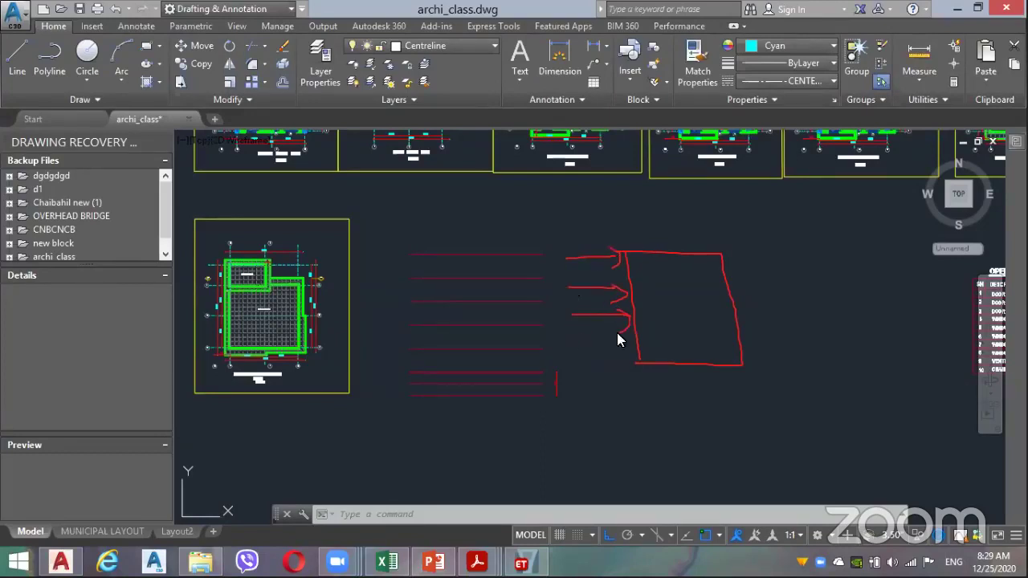
{"action": "left_click_drag", "start_coordinate": [567, 342], "coordinate": [618, 342]}
Step: Sketch a column with a beam, circle its joint with arrows, and add lower horizontal lines
{"action": "left_click_drag", "start_coordinate": [804, 283], "coordinate": [803, 329]}
{"action": "left_click_drag", "start_coordinate": [814, 416], "coordinate": [811, 399]}
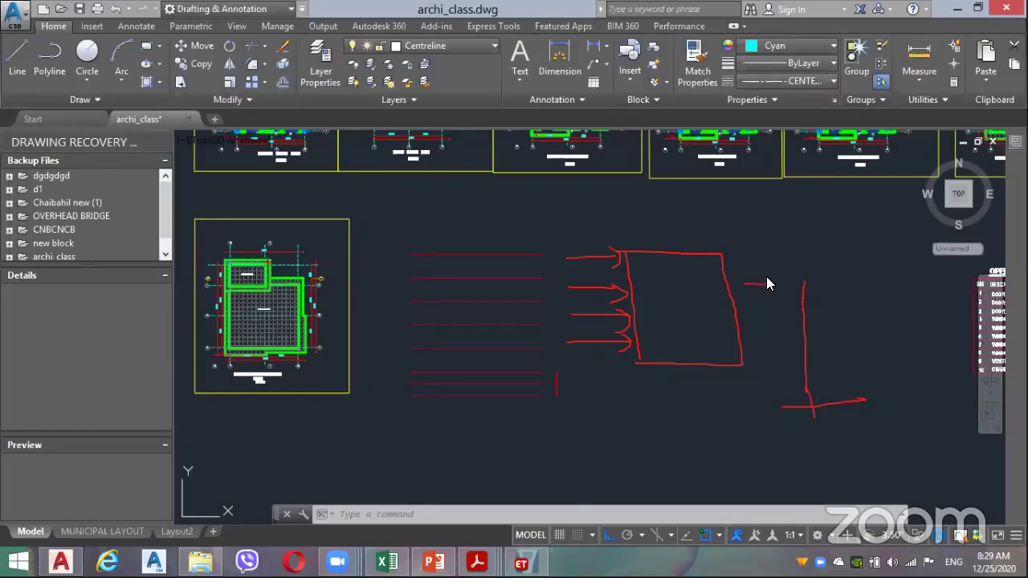
{"action": "left_click_drag", "start_coordinate": [808, 283], "coordinate": [886, 278]}
{"action": "left_click_drag", "start_coordinate": [797, 265], "coordinate": [791, 302]}
{"action": "mouse_move", "coordinate": [821, 265]}
{"action": "left_mouse_down"}
{"action": "mouse_move", "coordinate": [799, 275]}
{"action": "mouse_move", "coordinate": [787, 308]}
{"action": "left_mouse_up"}
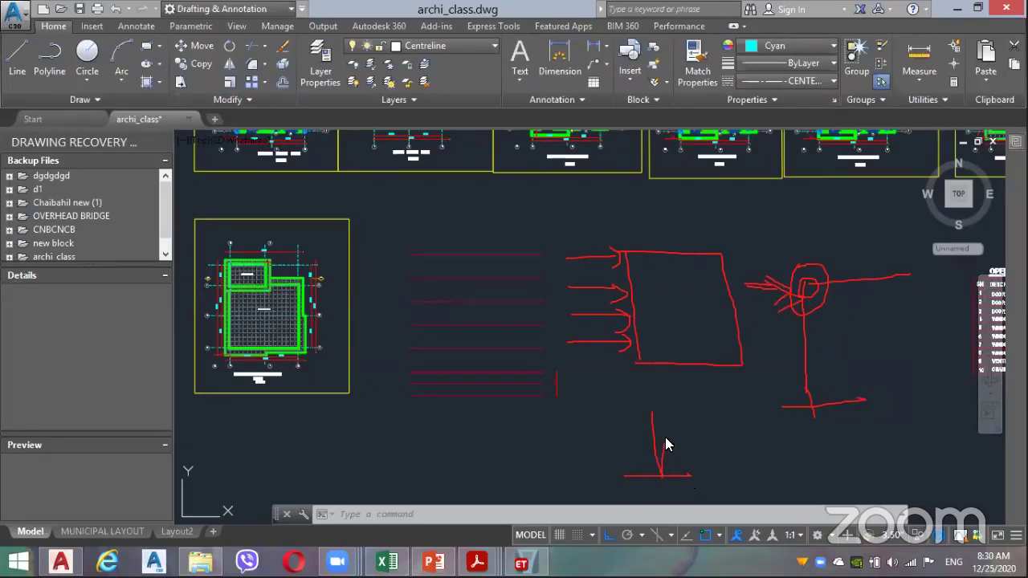
{"action": "left_click_drag", "start_coordinate": [668, 415], "coordinate": [744, 414]}
{"action": "left_click_drag", "start_coordinate": [652, 414], "coordinate": [741, 416]}
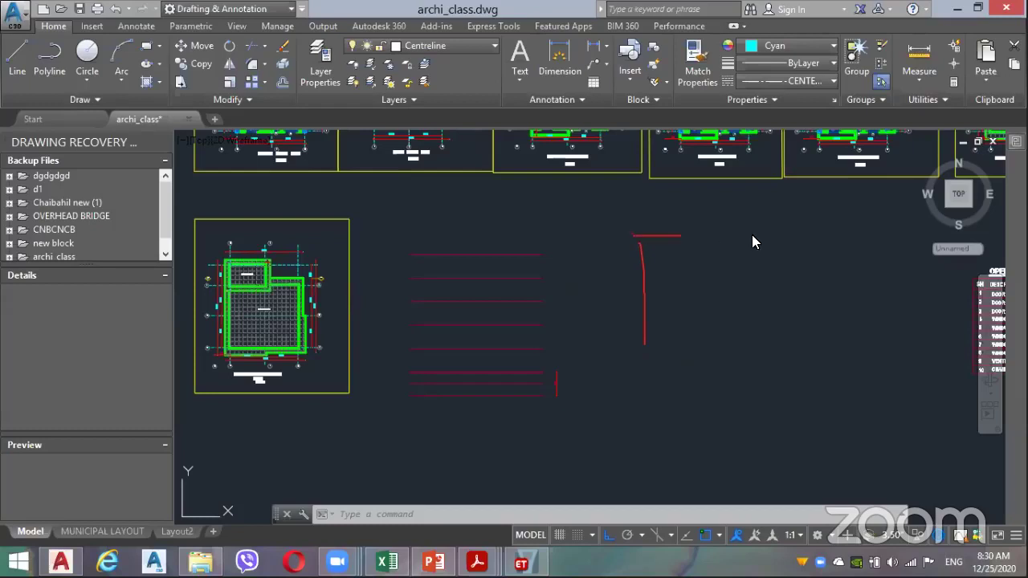
Step: Draw a new box outline with load arrows pointing into its left and right sides
{"action": "left_click_drag", "start_coordinate": [753, 241], "coordinate": [843, 343]}
{"action": "left_click_drag", "start_coordinate": [752, 347], "coordinate": [641, 359]}
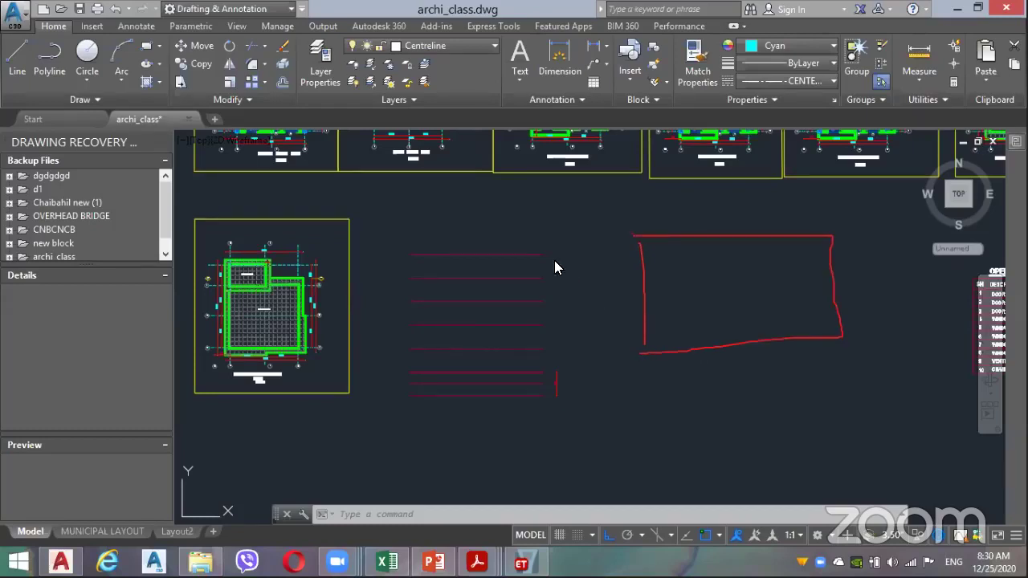
{"action": "left_click_drag", "start_coordinate": [555, 260], "coordinate": [665, 262]}
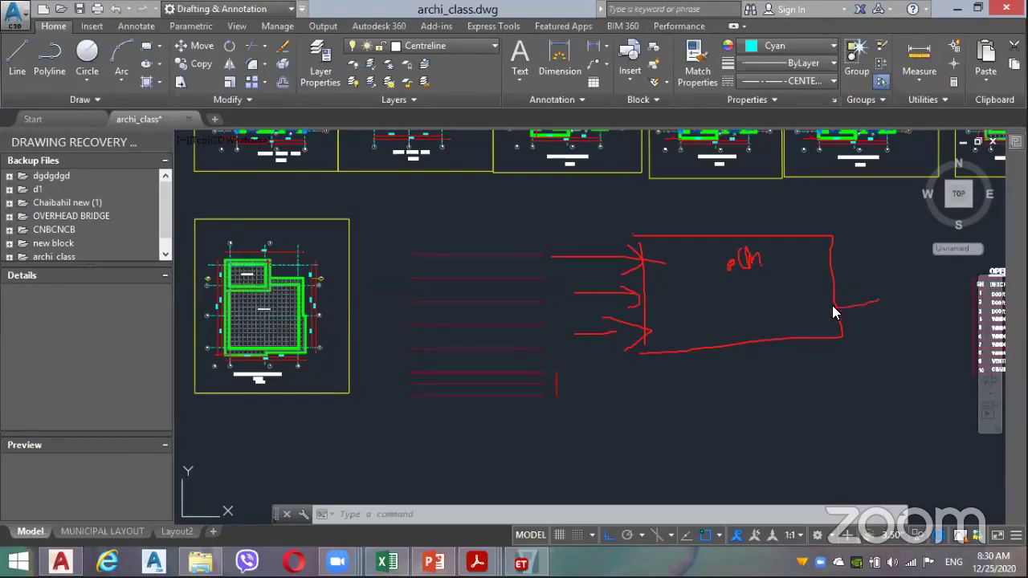
{"action": "left_click_drag", "start_coordinate": [879, 302], "coordinate": [835, 309]}
{"action": "left_click_drag", "start_coordinate": [835, 310], "coordinate": [863, 321]}
{"action": "left_click_drag", "start_coordinate": [819, 273], "coordinate": [868, 257]}
Step: Circle the box's top-right, bottom-left and bottom-right corners as columns
{"action": "left_click_drag", "start_coordinate": [829, 230], "coordinate": [830, 231]}
{"action": "left_click_drag", "start_coordinate": [641, 350], "coordinate": [663, 347]}
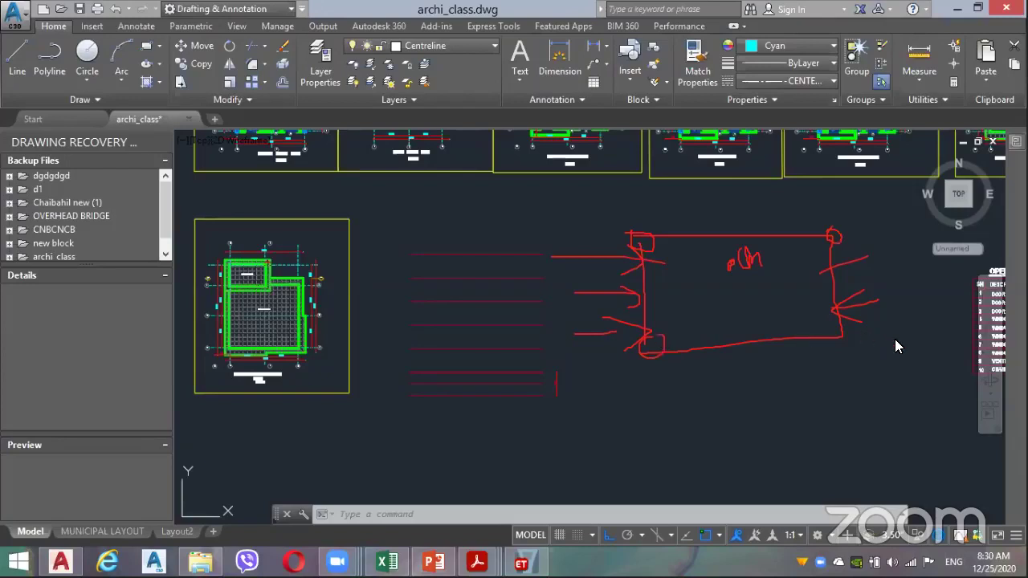
{"action": "left_click_drag", "start_coordinate": [833, 347], "coordinate": [828, 335]}
{"action": "left_click_drag", "start_coordinate": [769, 308], "coordinate": [838, 340]}
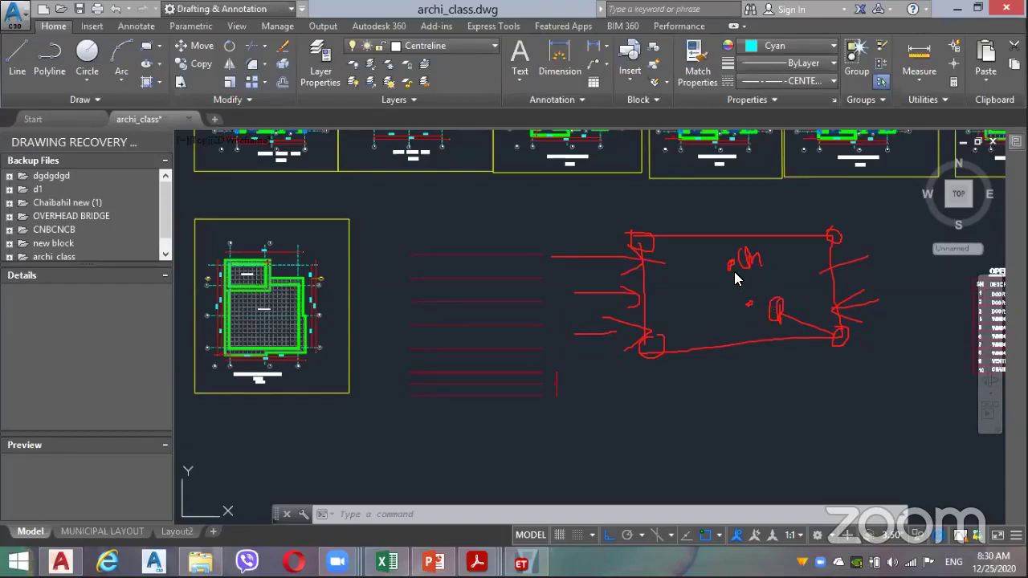
Step: Add connecting strokes near the pln label, inside the box and dash marks below it
{"action": "left_click_drag", "start_coordinate": [740, 266], "coordinate": [769, 302]}
{"action": "left_click_drag", "start_coordinate": [678, 279], "coordinate": [665, 315]}
{"action": "left_click_drag", "start_coordinate": [785, 387], "coordinate": [802, 395]}
{"action": "left_click_drag", "start_coordinate": [700, 238], "coordinate": [815, 265]}
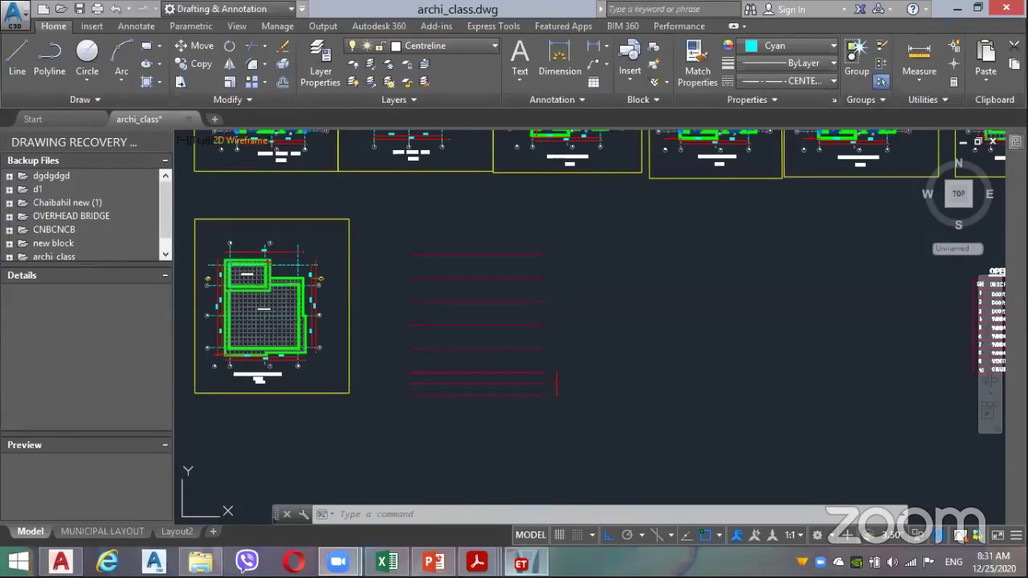
Step: Pan and zoom in on the red AutoCAD sketch, then return to ETABS's Define Diaphragm dialog
{"action": "left_click", "coordinate": [523, 562]}
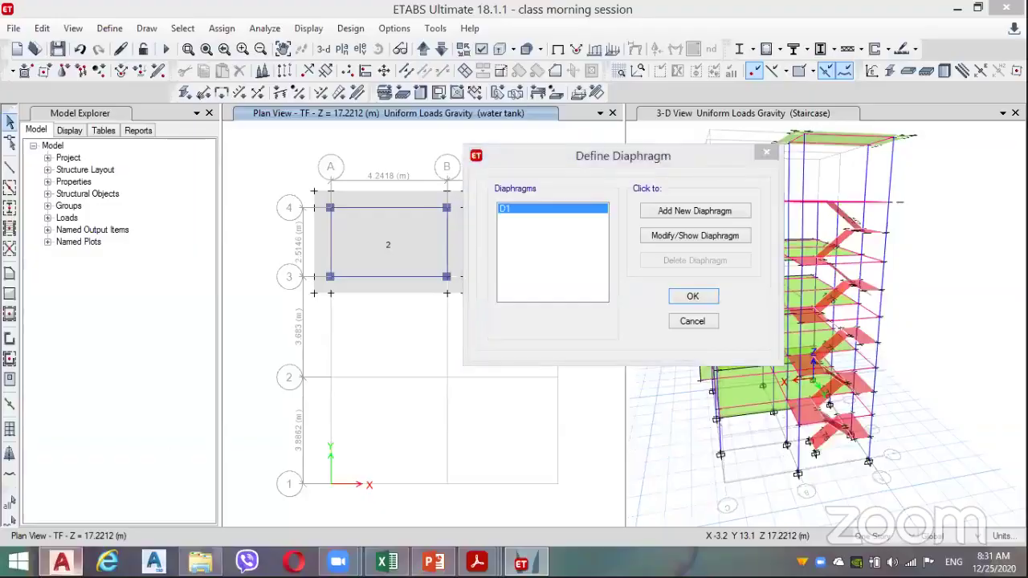
{"action": "left_click", "coordinate": [61, 562]}
{"action": "middle_click_drag", "start_coordinate": [481, 249], "coordinate": [509, 367]}
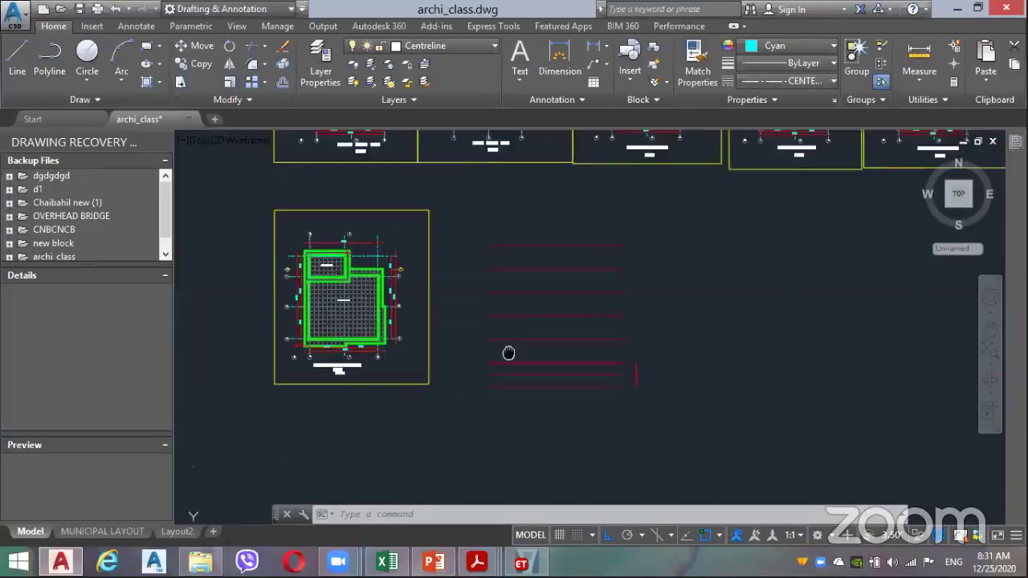
{"action": "middle_click_drag", "start_coordinate": [581, 420], "coordinate": [567, 356]}
{"action": "scroll", "coordinate": [567, 355], "scroll_direction": "up", "scroll_amount": 4}
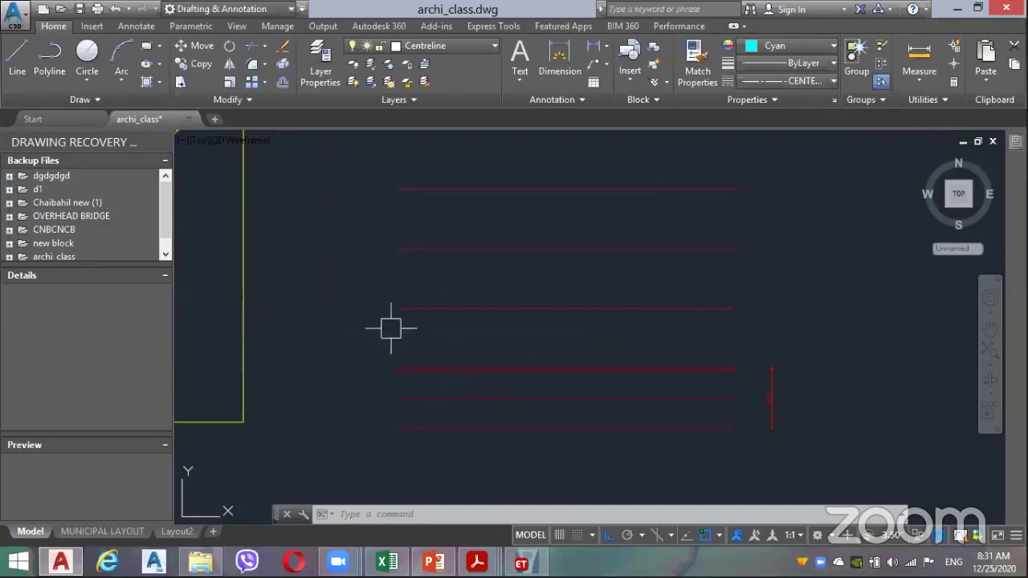
{"action": "middle_click_drag", "start_coordinate": [324, 276], "coordinate": [421, 435]}
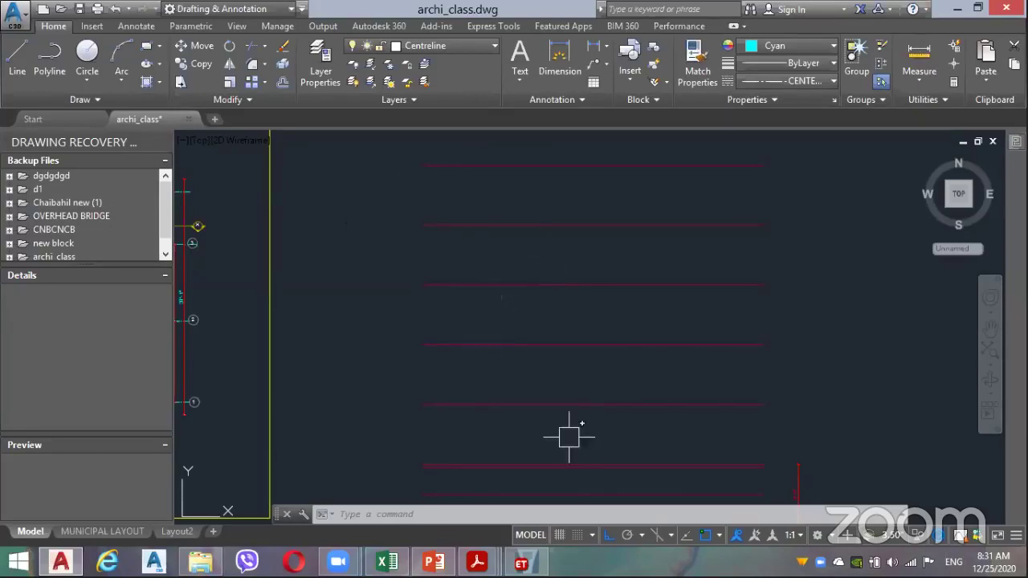
{"action": "mouse_move", "coordinate": [523, 562]}
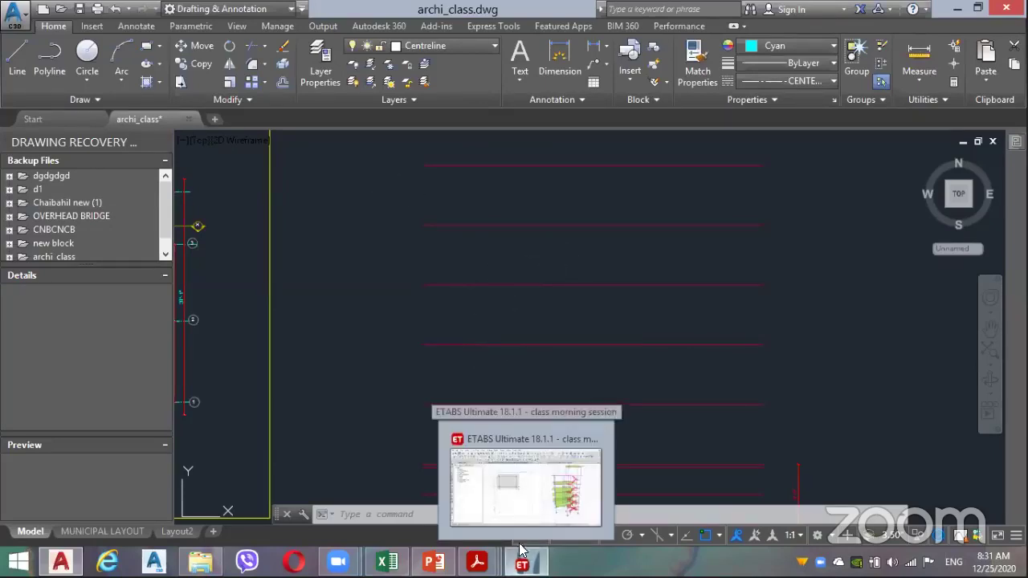
{"action": "left_click", "coordinate": [527, 482]}
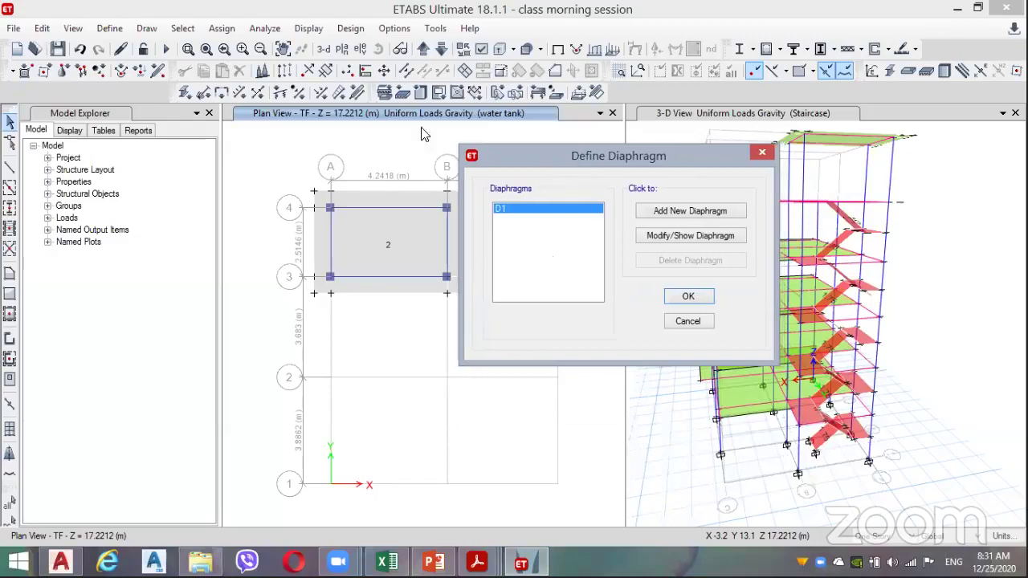
Step: Add rigid diaphragms D2, D3, D4, D5 and D6, then accept the diaphragm definitions
{"action": "left_click_drag", "start_coordinate": [570, 159], "coordinate": [421, 129]}
{"action": "left_click", "coordinate": [522, 182]}
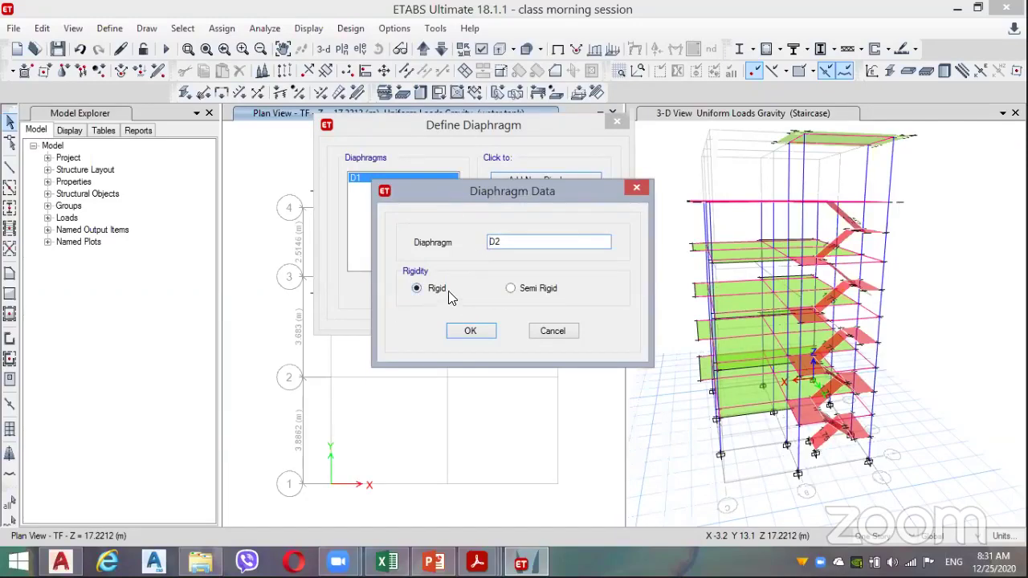
{"action": "left_click", "coordinate": [472, 331]}
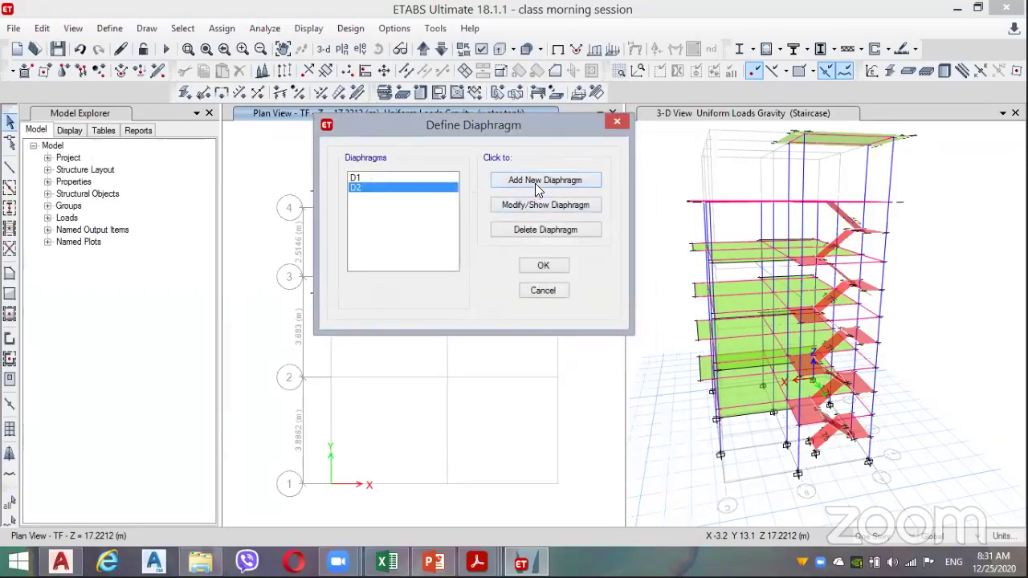
{"action": "left_click", "coordinate": [536, 184]}
{"action": "left_click", "coordinate": [474, 332]}
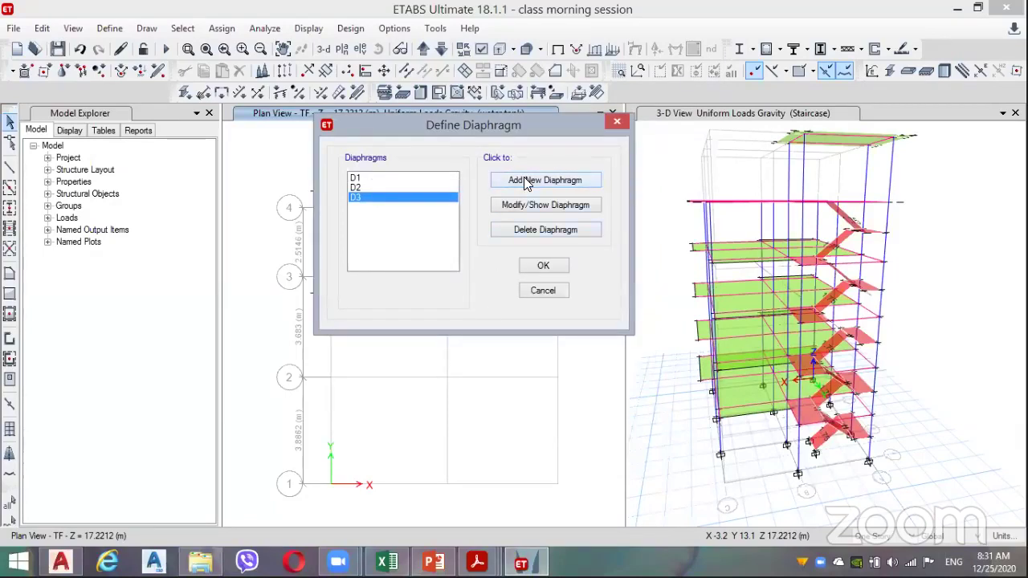
{"action": "left_click", "coordinate": [527, 183]}
{"action": "left_click", "coordinate": [474, 330]}
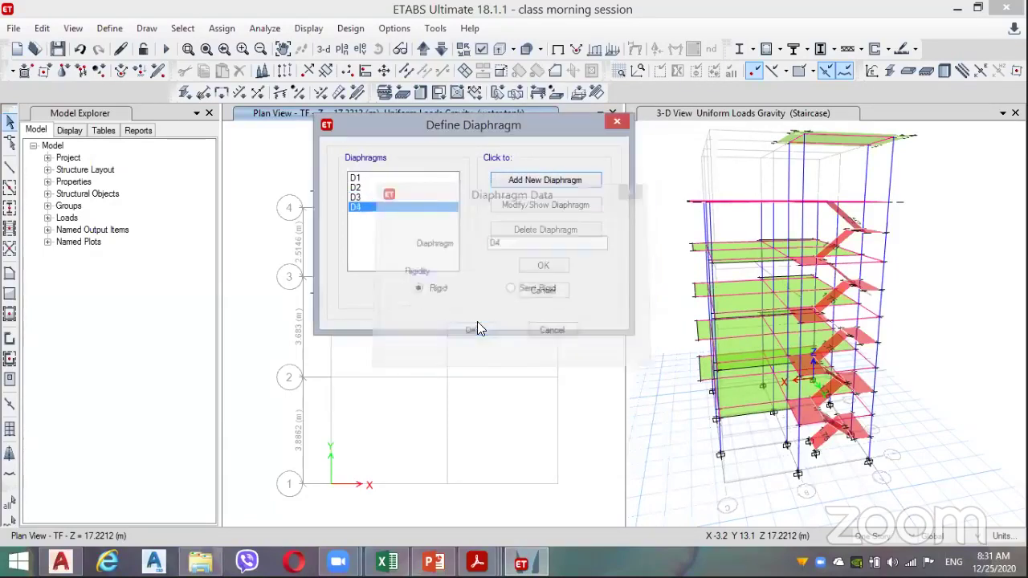
{"action": "left_click", "coordinate": [523, 184]}
{"action": "left_click", "coordinate": [471, 331]}
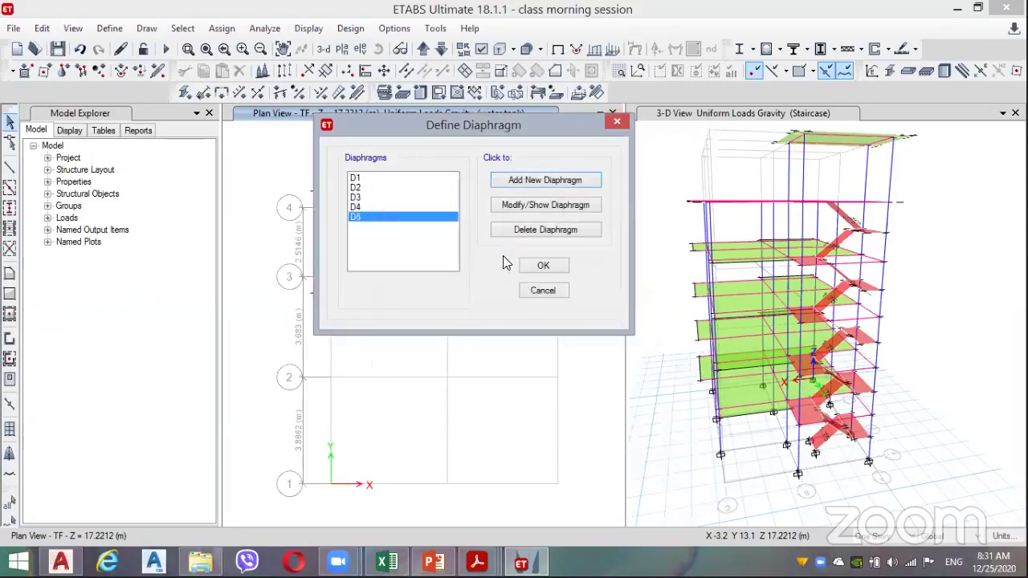
{"action": "left_click", "coordinate": [535, 180]}
{"action": "left_click", "coordinate": [471, 331]}
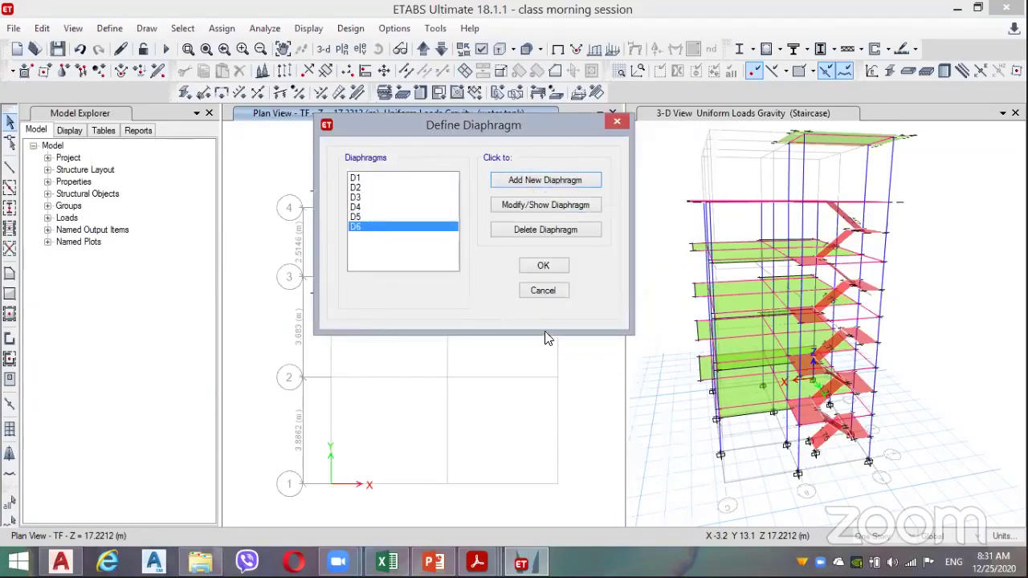
{"action": "left_click", "coordinate": [543, 266]}
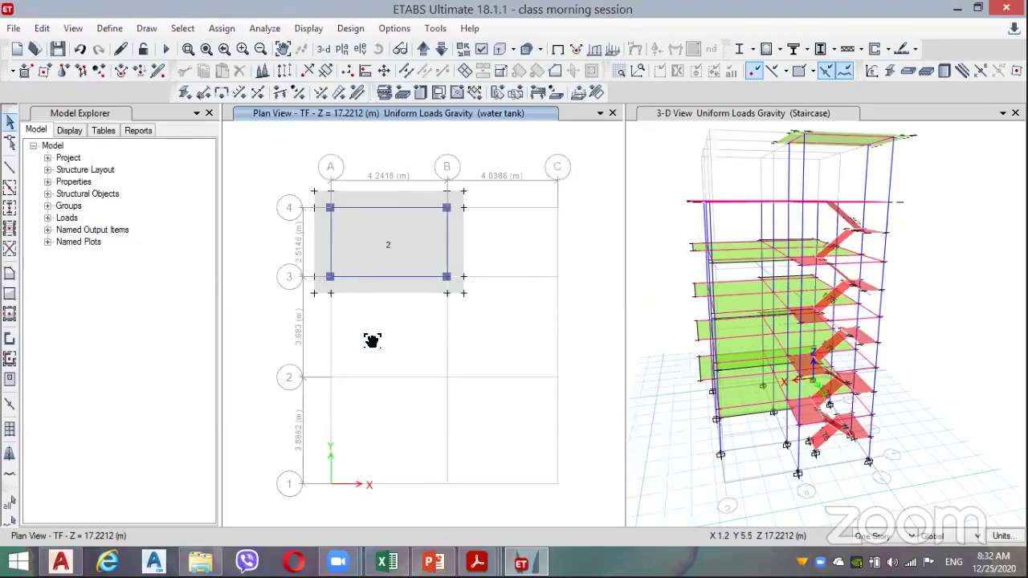
Step: Step the plan view down story by story to F1 at Z = 2.8702 m
{"action": "mouse_move", "coordinate": [365, 340]}
{"action": "middle_mouse_down"}
{"action": "mouse_move", "coordinate": [381, 318]}
{"action": "mouse_move", "coordinate": [380, 348]}
{"action": "middle_mouse_up"}
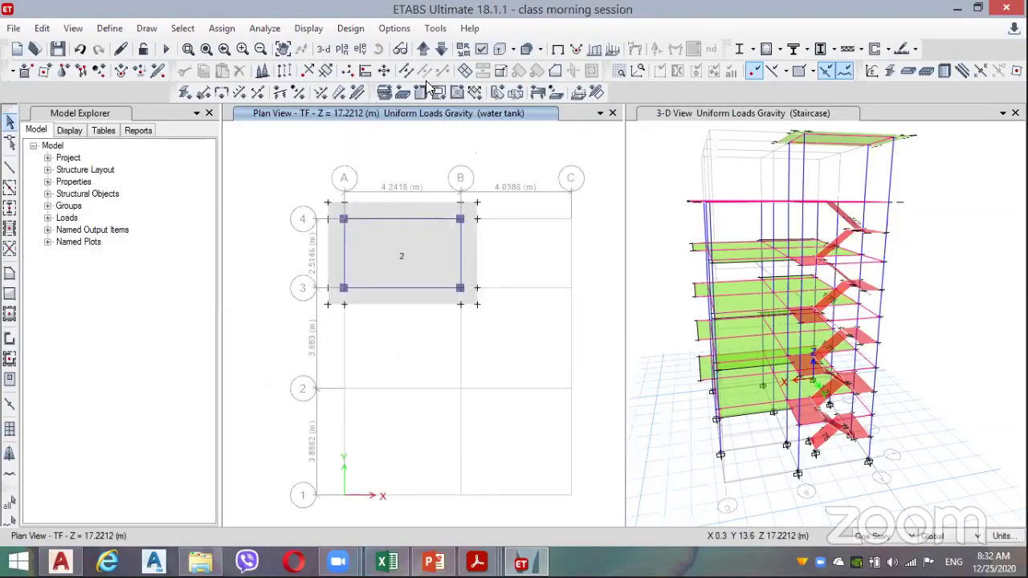
{"action": "left_click", "coordinate": [441, 49]}
{"action": "left_click", "coordinate": [441, 49]}
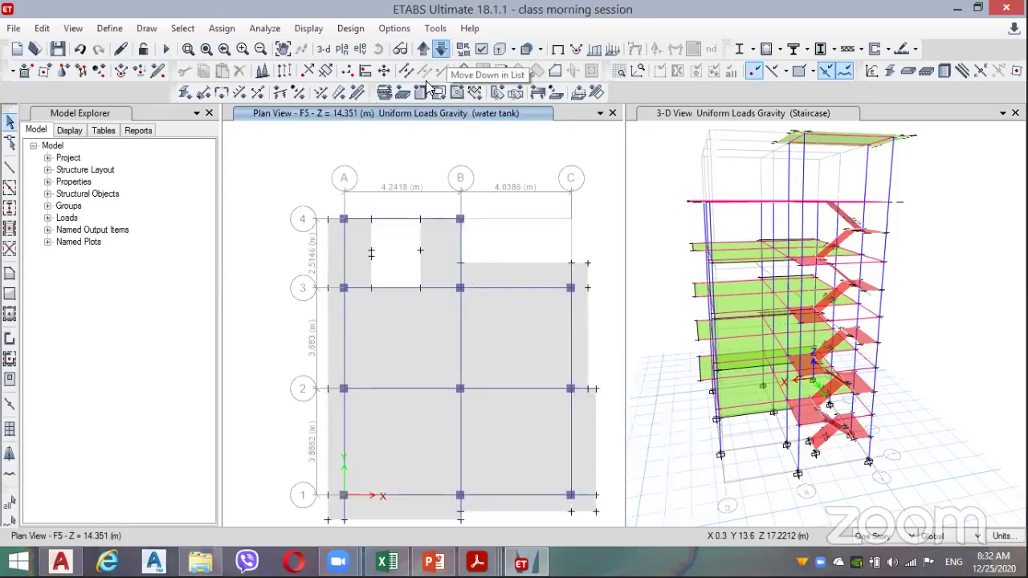
{"action": "left_click", "coordinate": [441, 49]}
{"action": "left_click", "coordinate": [441, 49]}
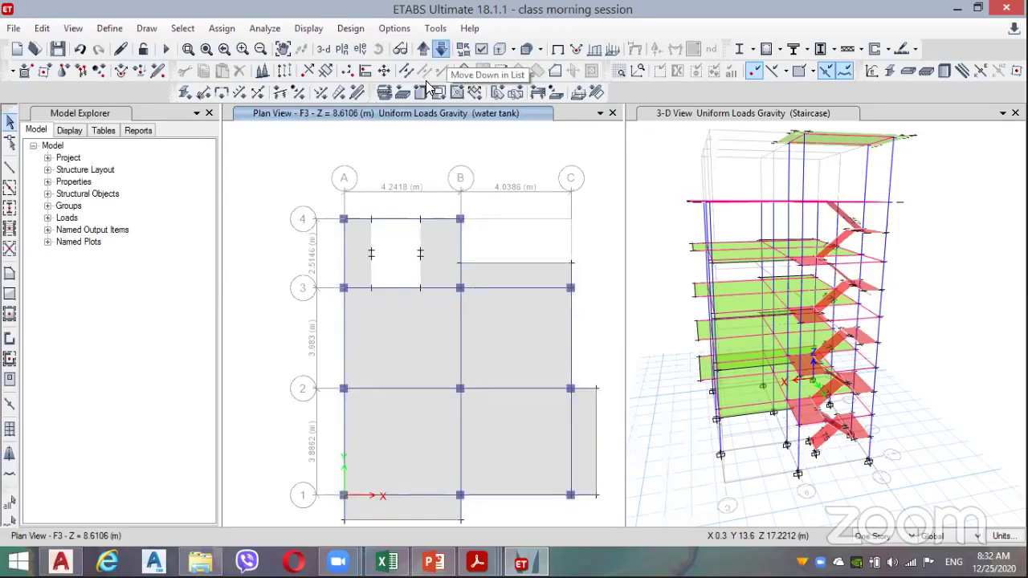
{"action": "left_click", "coordinate": [441, 49]}
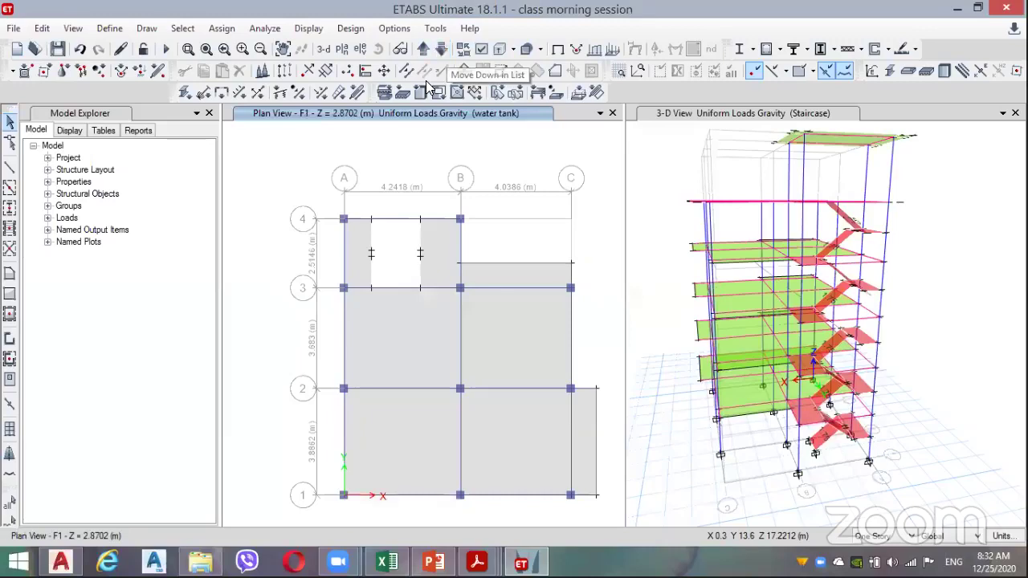
Step: Recentre the F1 plan and window-select its slab joints
{"action": "middle_click_drag", "start_coordinate": [430, 230], "coordinate": [420, 206]}
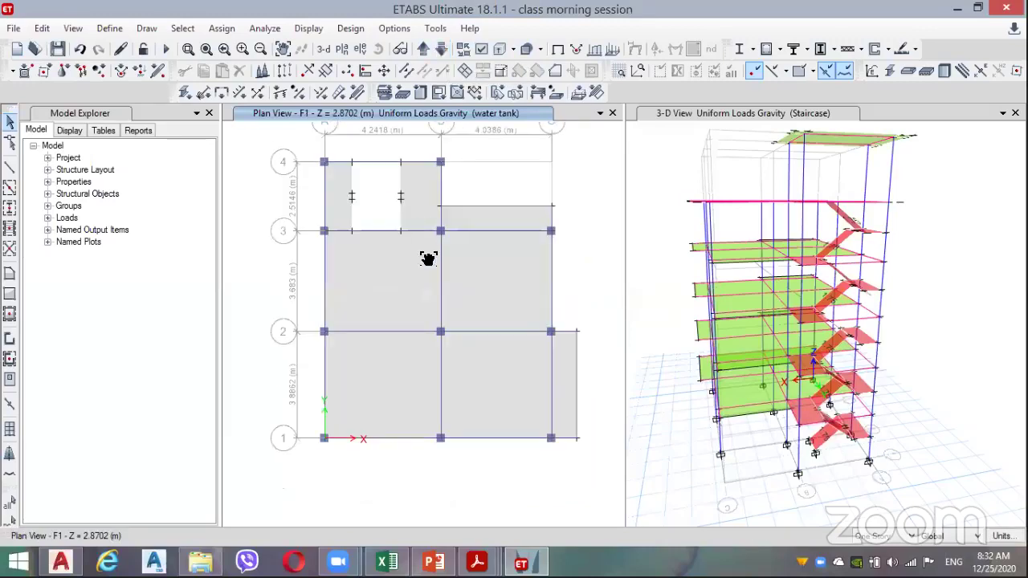
{"action": "middle_click_drag", "start_coordinate": [426, 260], "coordinate": [414, 246]}
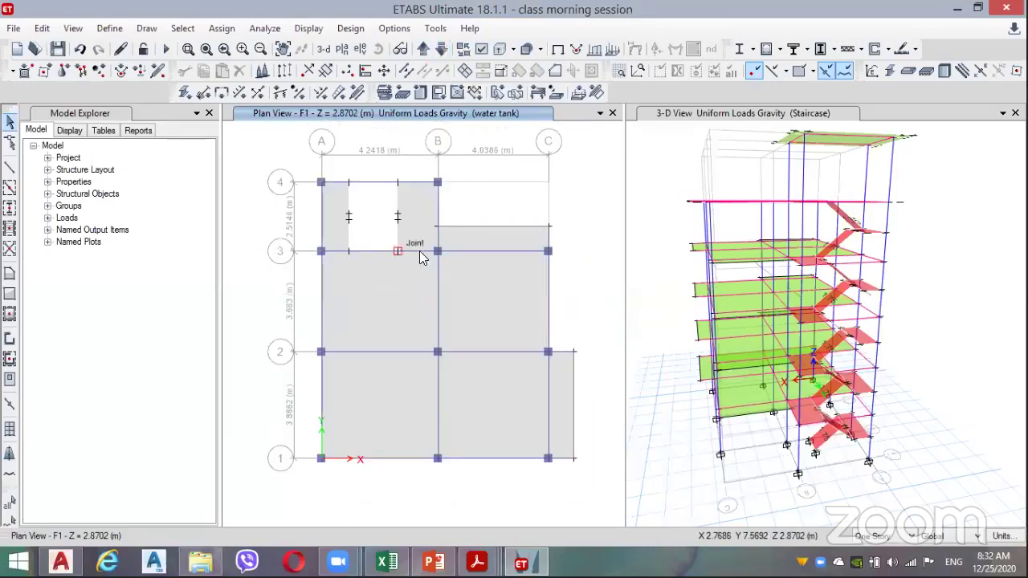
{"action": "left_click_drag", "start_coordinate": [610, 160], "coordinate": [239, 508]}
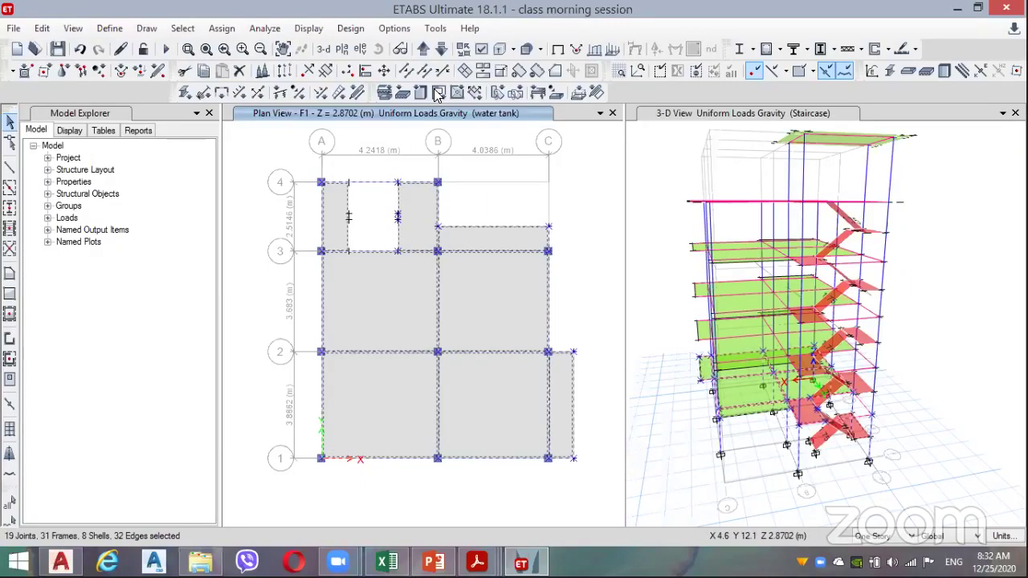
Step: Orbit the 3-D model to face the staircase and zoom on the lower slabs
{"action": "left_click", "coordinate": [631, 193]}
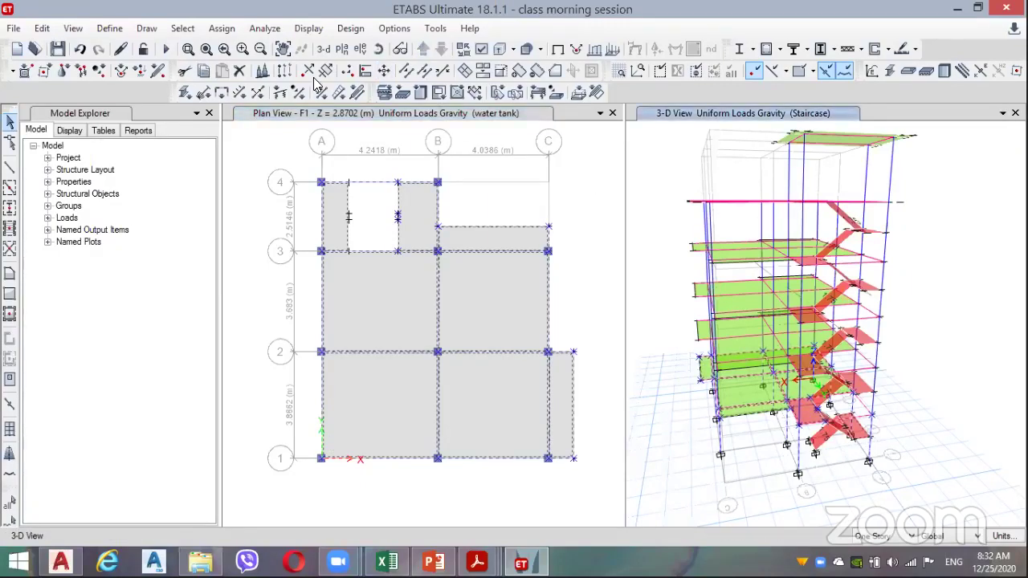
{"action": "left_click_drag", "start_coordinate": [912, 444], "coordinate": [811, 480]}
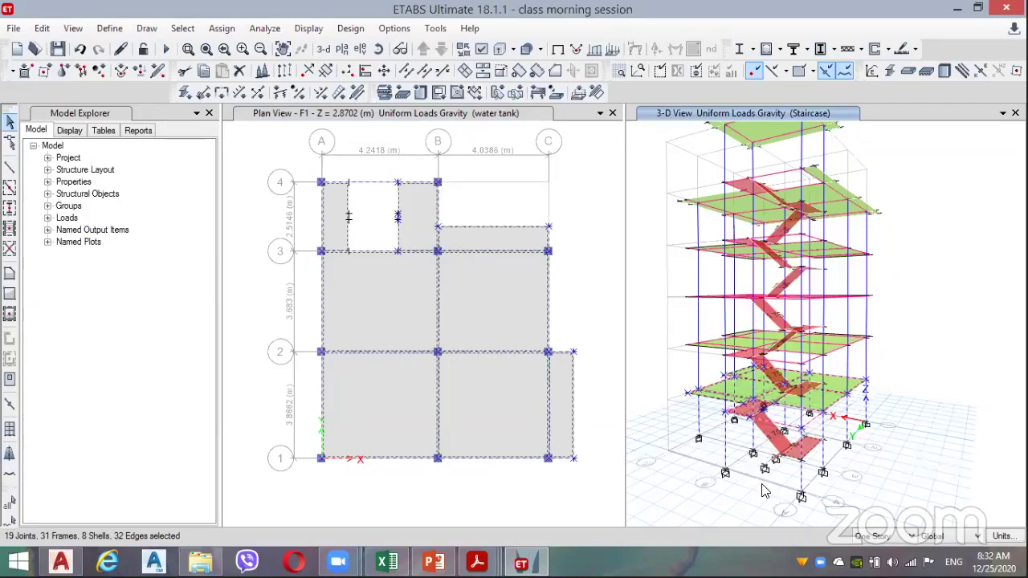
{"action": "scroll", "coordinate": [795, 479], "scroll_direction": "up", "scroll_amount": 4}
{"action": "scroll", "coordinate": [791, 453], "scroll_direction": "down", "scroll_amount": 1}
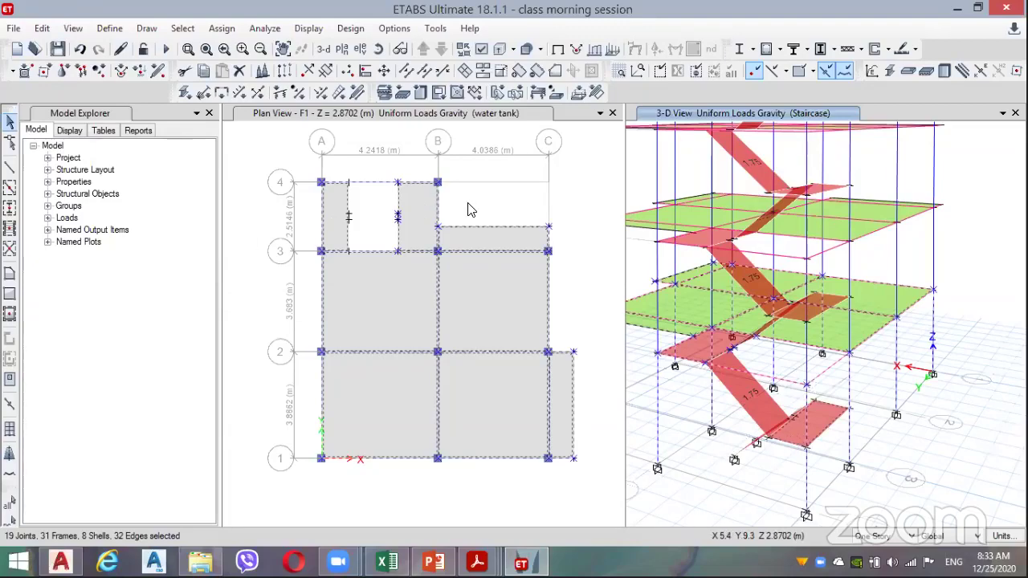
Step: Clear the selection, then select everything in F1's XY plane by clicking one plan joint
{"action": "key", "text": "ctrl+q"}
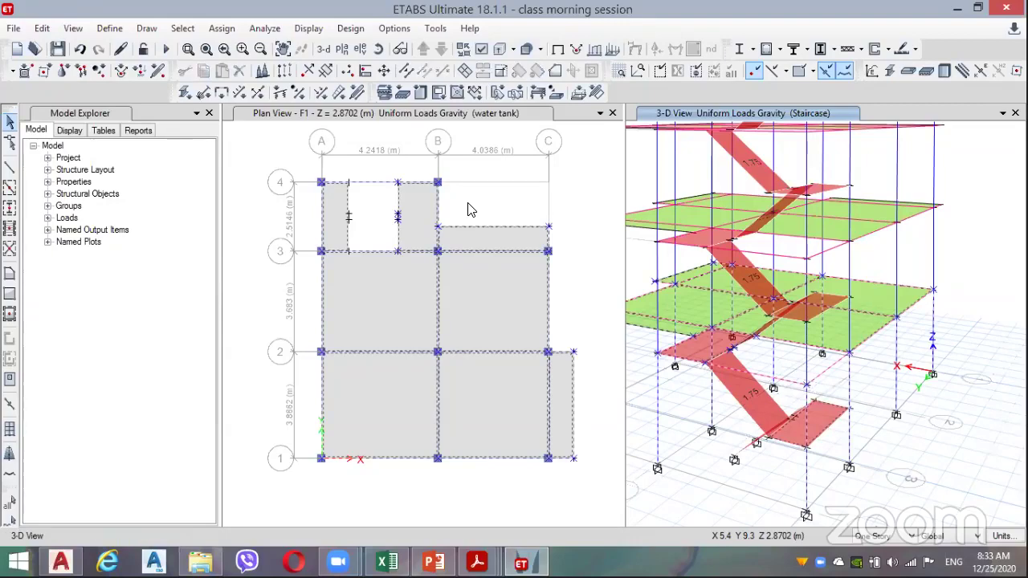
{"action": "left_click", "coordinate": [645, 238]}
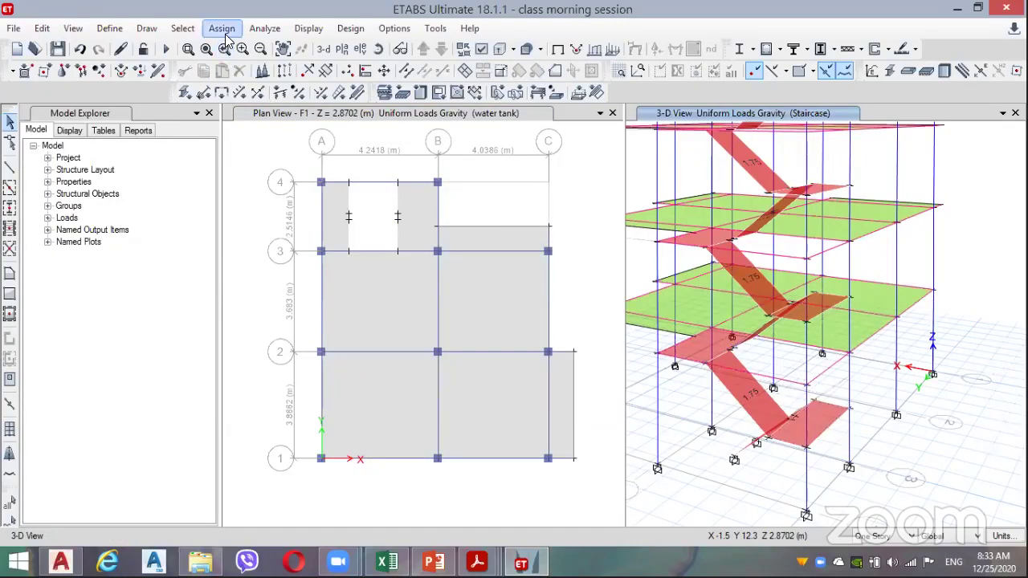
{"action": "left_click", "coordinate": [182, 28]}
{"action": "mouse_move", "coordinate": [205, 48]}
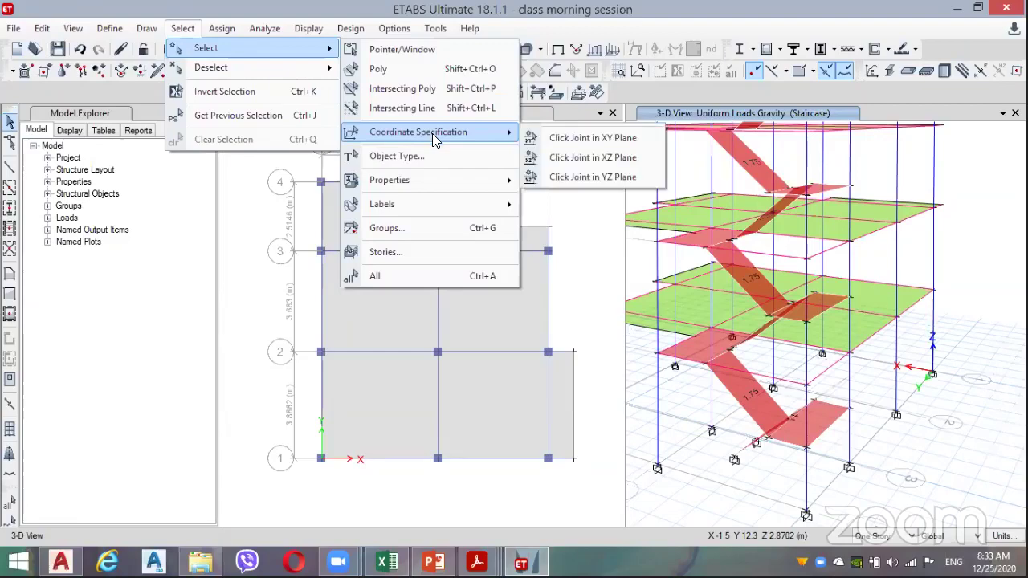
{"action": "mouse_move", "coordinate": [417, 131]}
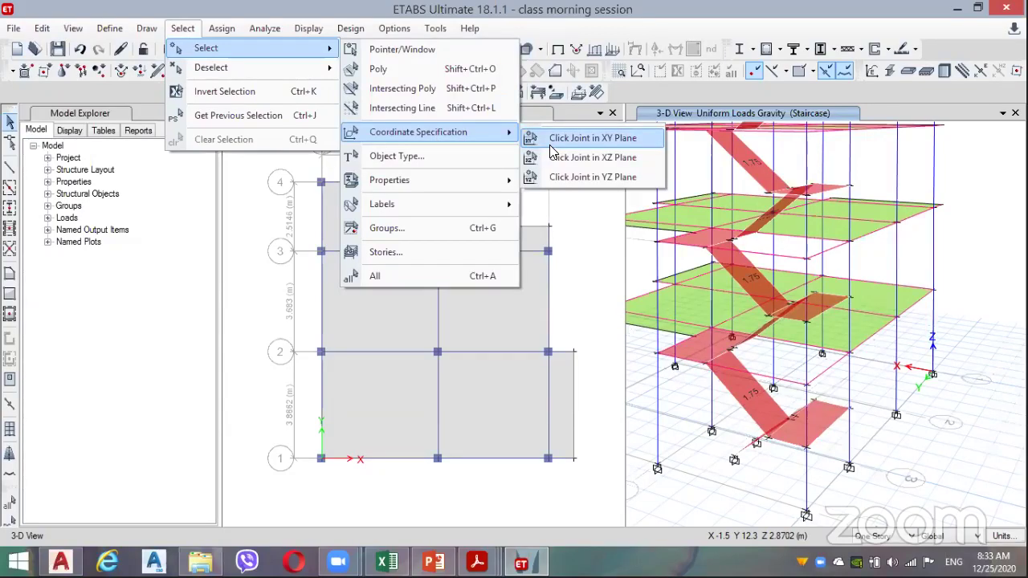
{"action": "left_click", "coordinate": [562, 139]}
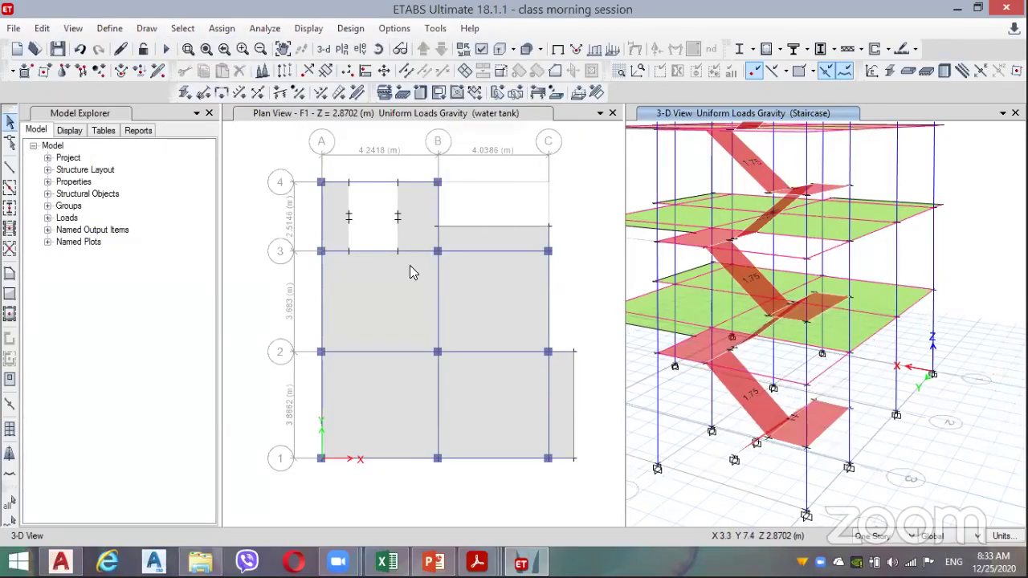
{"action": "left_click", "coordinate": [437, 251]}
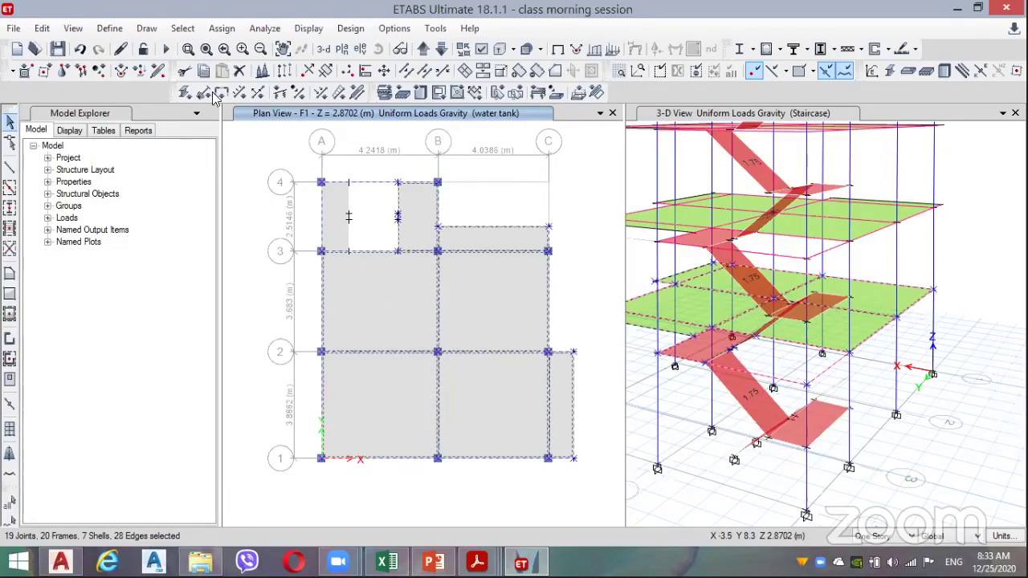
{"action": "left_click", "coordinate": [211, 32]}
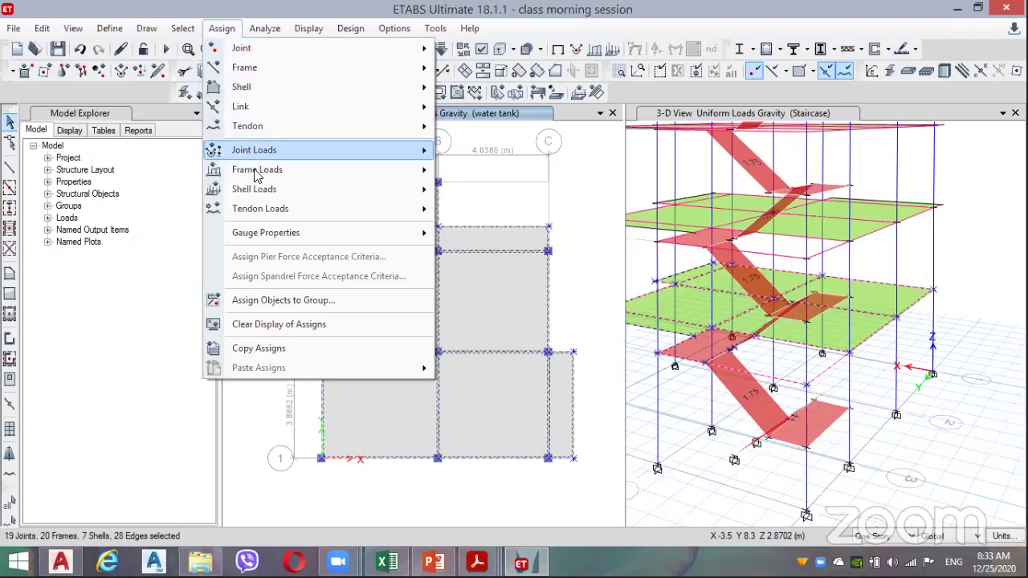
{"action": "mouse_move", "coordinate": [241, 48]}
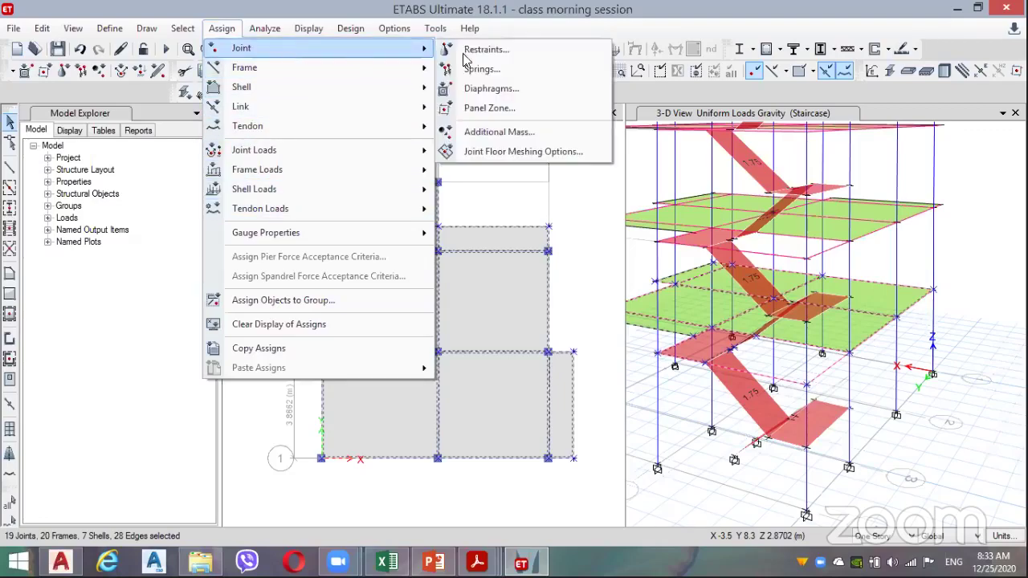
Step: Assign the selected F1 joints to diaphragm D1
{"action": "left_click", "coordinate": [535, 89]}
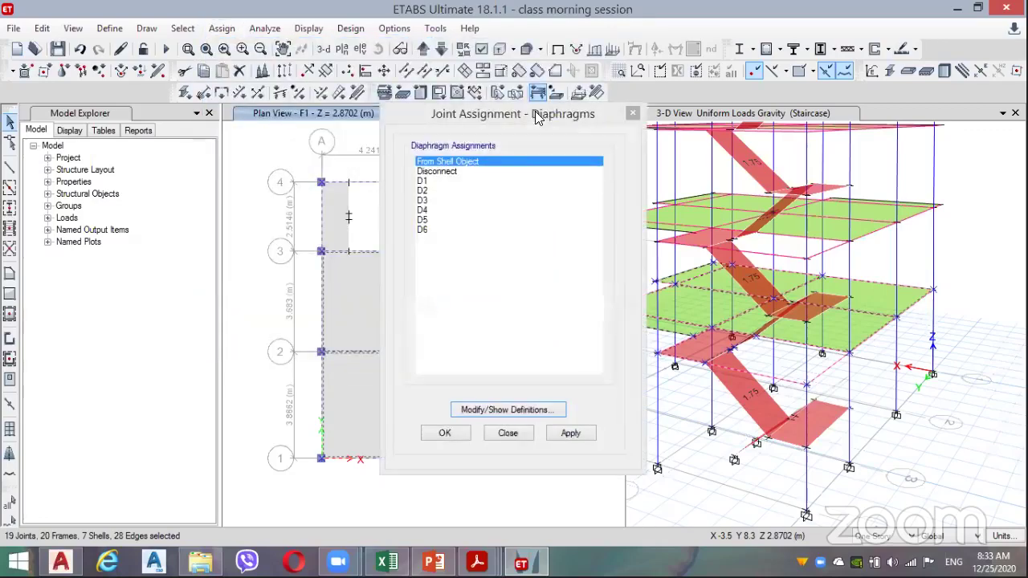
{"action": "left_click", "coordinate": [423, 181]}
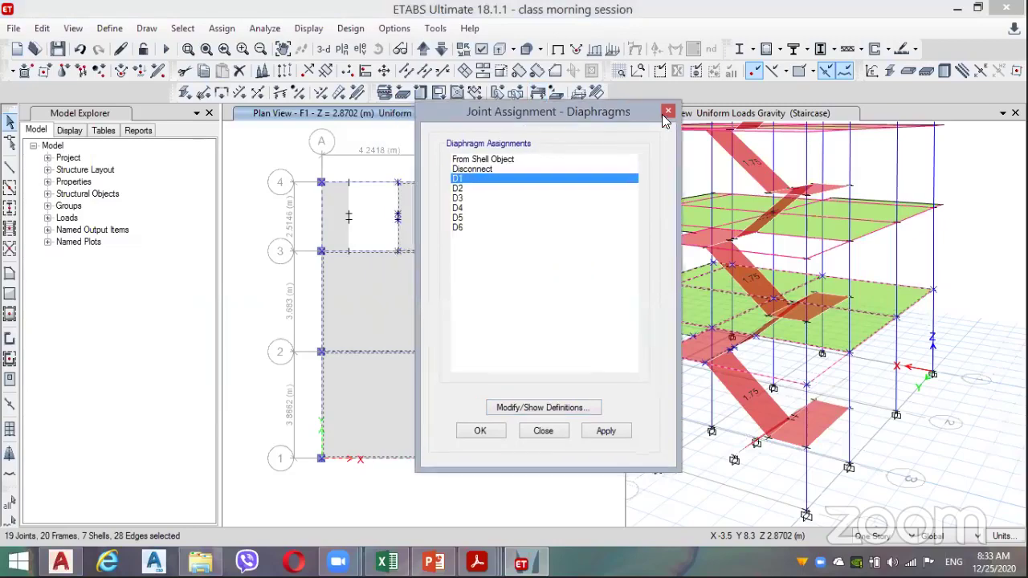
{"action": "left_click_drag", "start_coordinate": [486, 127], "coordinate": [763, 102]}
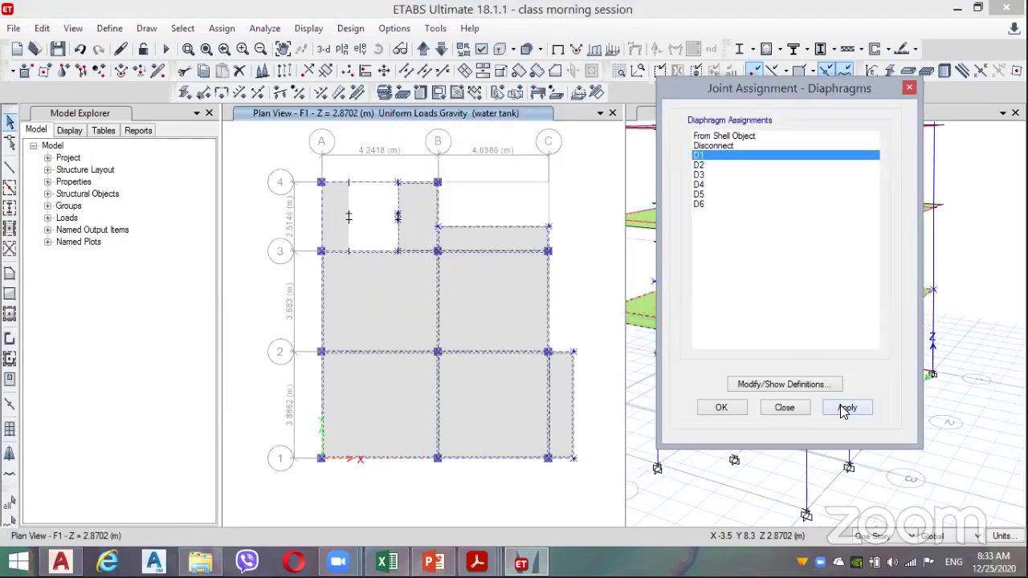
{"action": "left_click", "coordinate": [840, 407]}
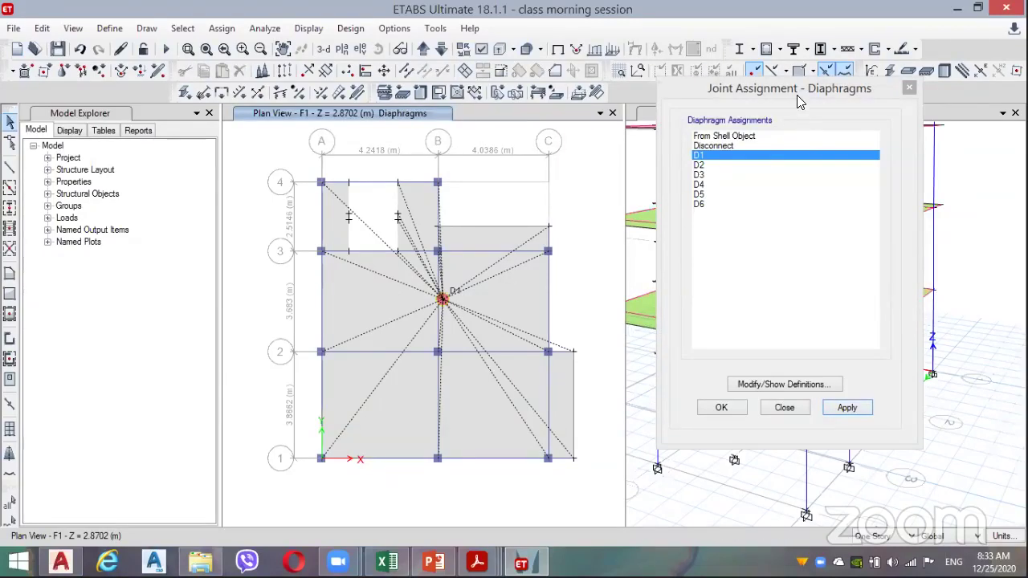
Step: Reselect the F1 floor joints, disconnect them from any diaphragm, and close the dialog
{"action": "left_click_drag", "start_coordinate": [797, 90], "coordinate": [813, 85]}
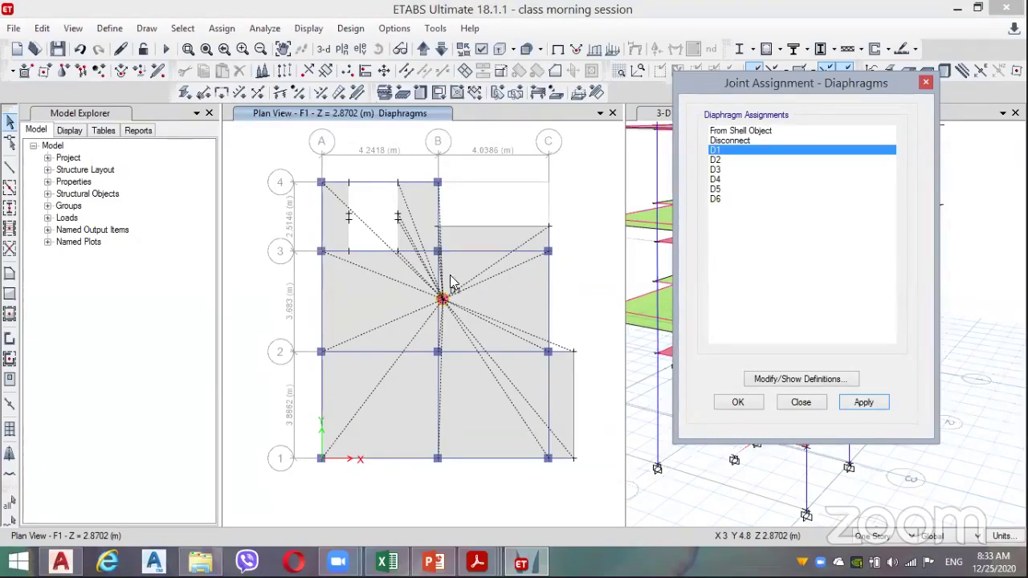
{"action": "mouse_move", "coordinate": [609, 149]}
{"action": "left_mouse_down"}
{"action": "mouse_move", "coordinate": [508, 351]}
{"action": "mouse_move", "coordinate": [265, 492]}
{"action": "left_mouse_up"}
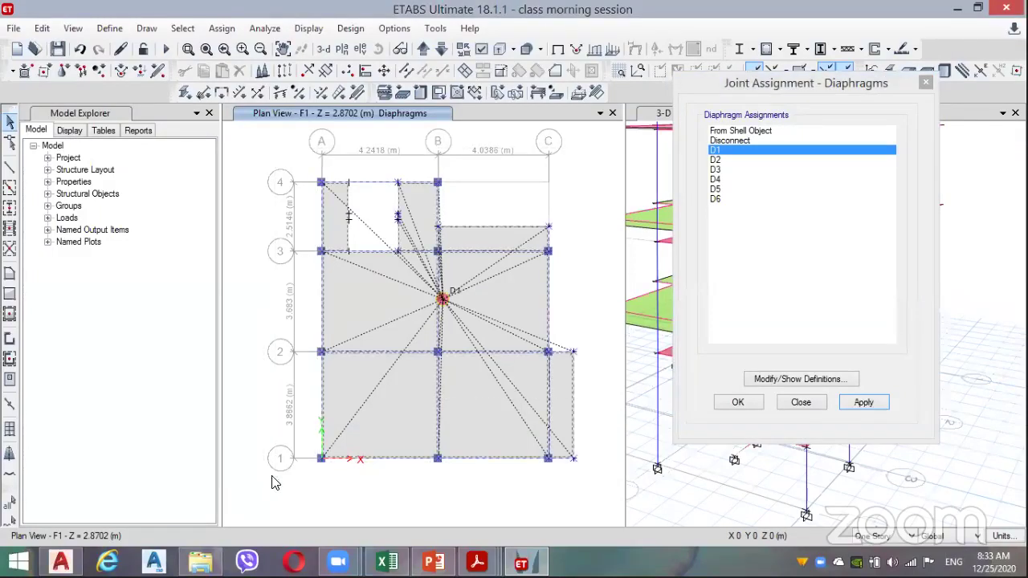
{"action": "left_click", "coordinate": [749, 140]}
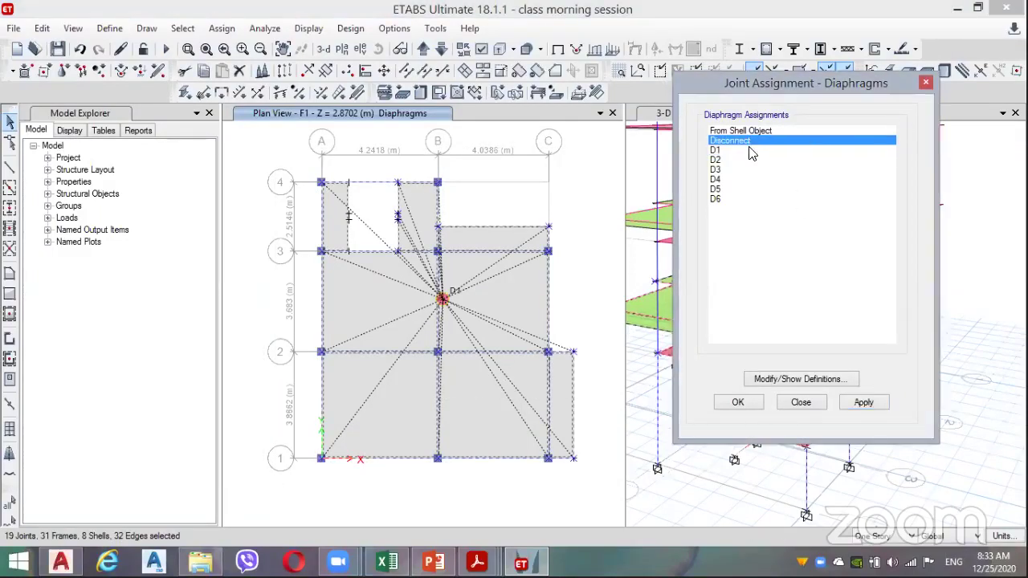
{"action": "left_click", "coordinate": [874, 403]}
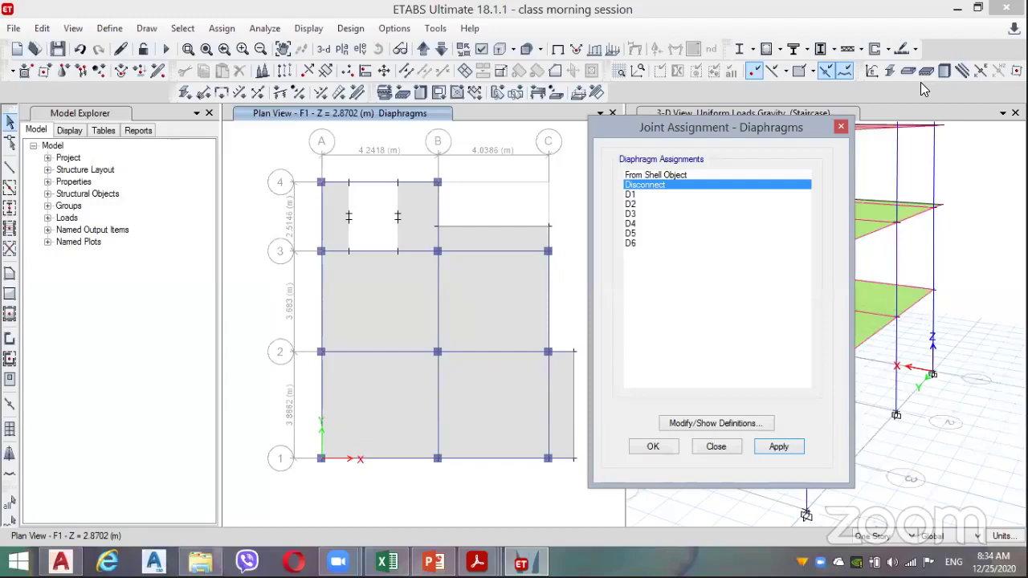
{"action": "left_click", "coordinate": [840, 129]}
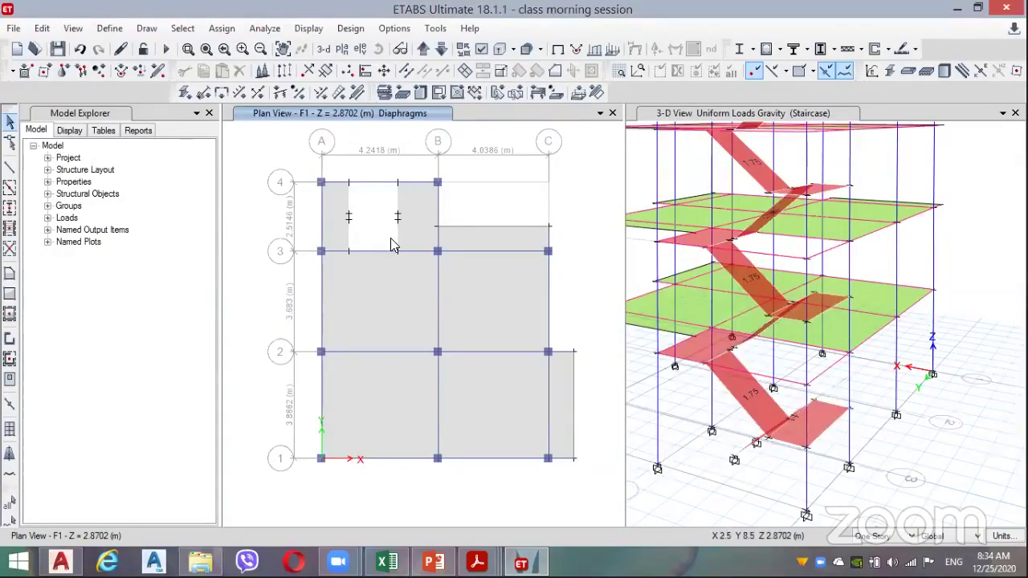
Step: Use Click Joint in XY Plane on grid joint B-3 to reselect story F1's objects
{"action": "middle_click_drag", "start_coordinate": [382, 242], "coordinate": [359, 236]}
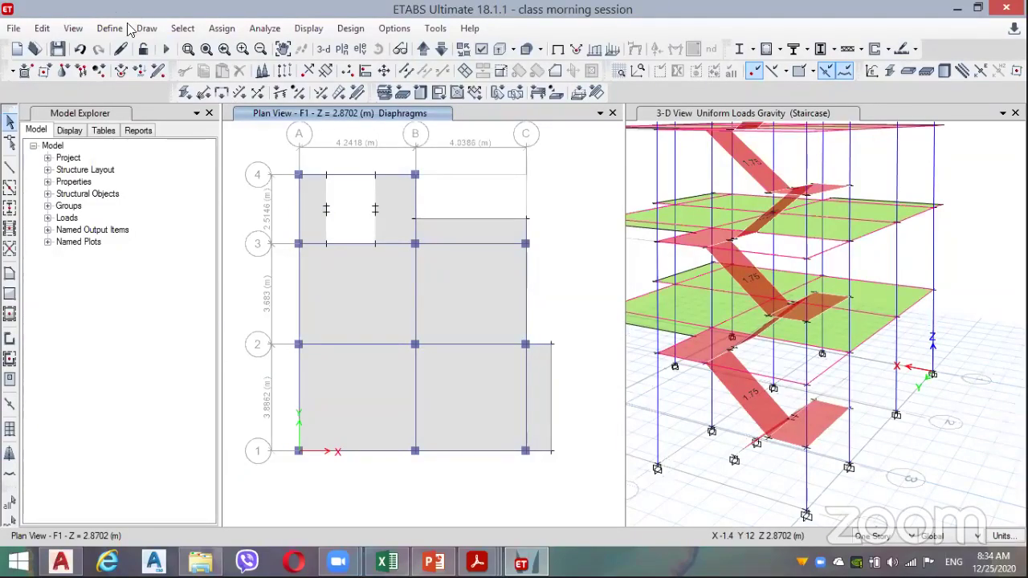
{"action": "left_click", "coordinate": [184, 29]}
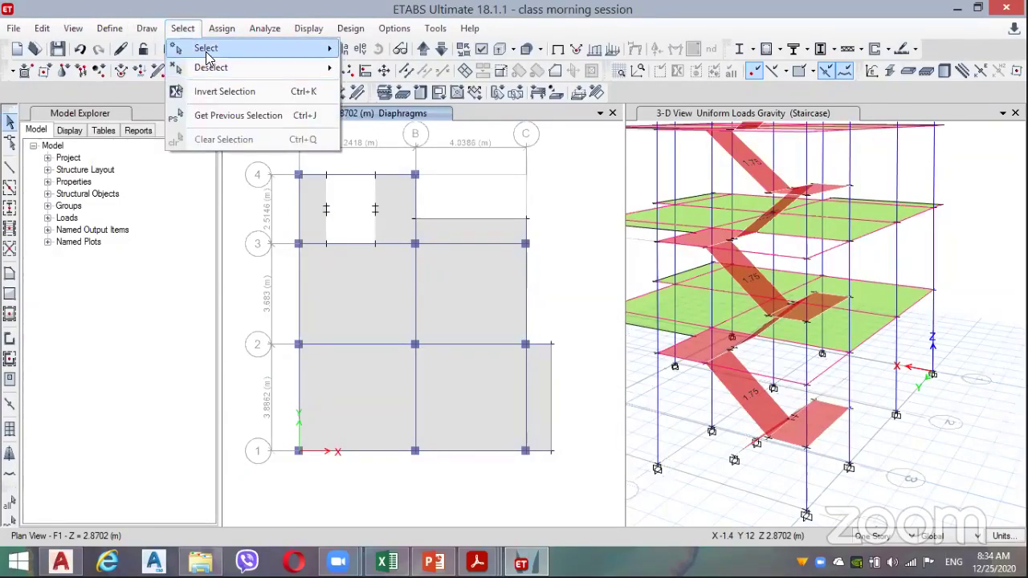
{"action": "key", "text": "Escape"}
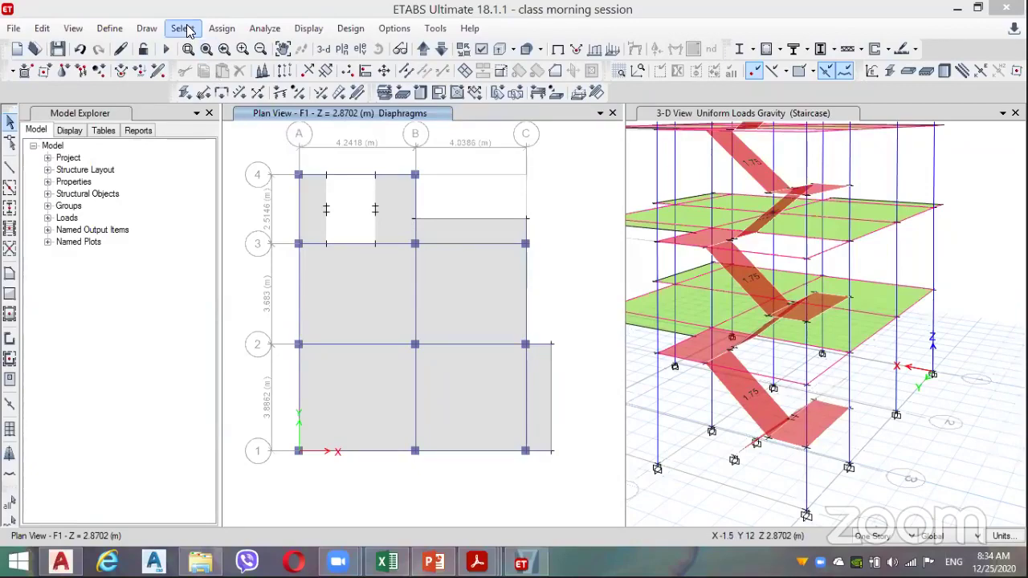
{"action": "left_click", "coordinate": [182, 28]}
{"action": "mouse_move", "coordinate": [205, 48]}
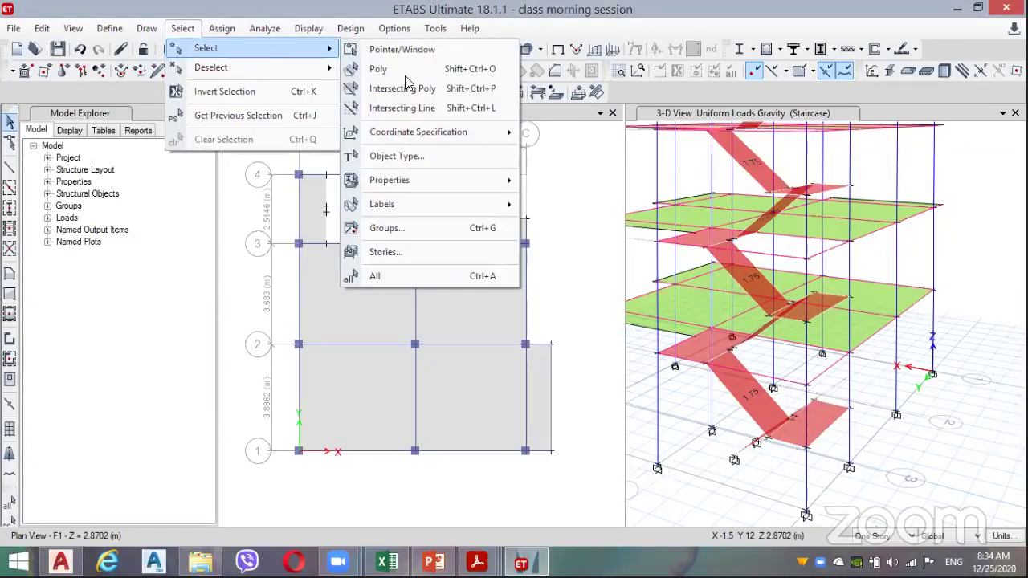
{"action": "mouse_move", "coordinate": [417, 132]}
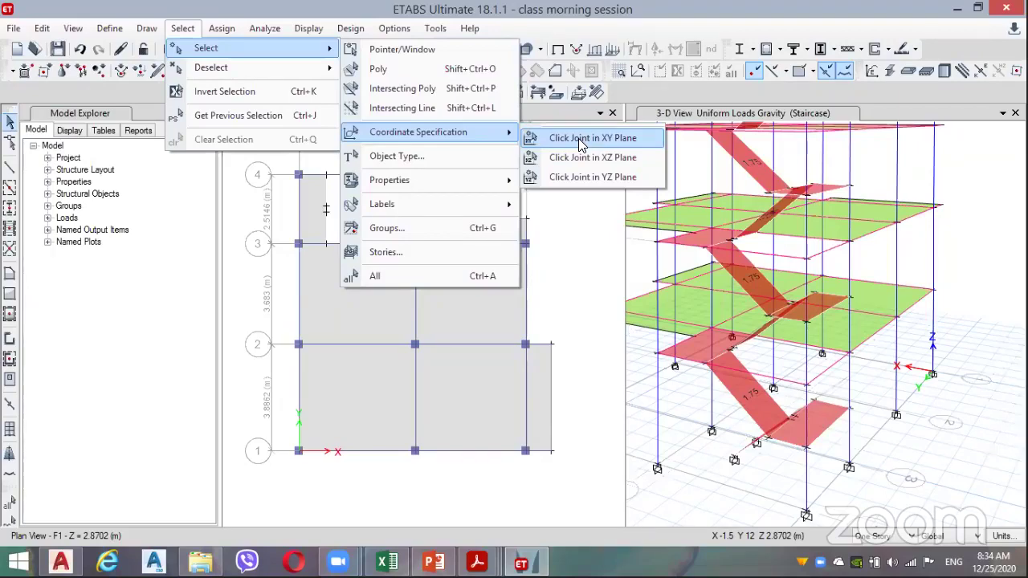
{"action": "left_click", "coordinate": [582, 139]}
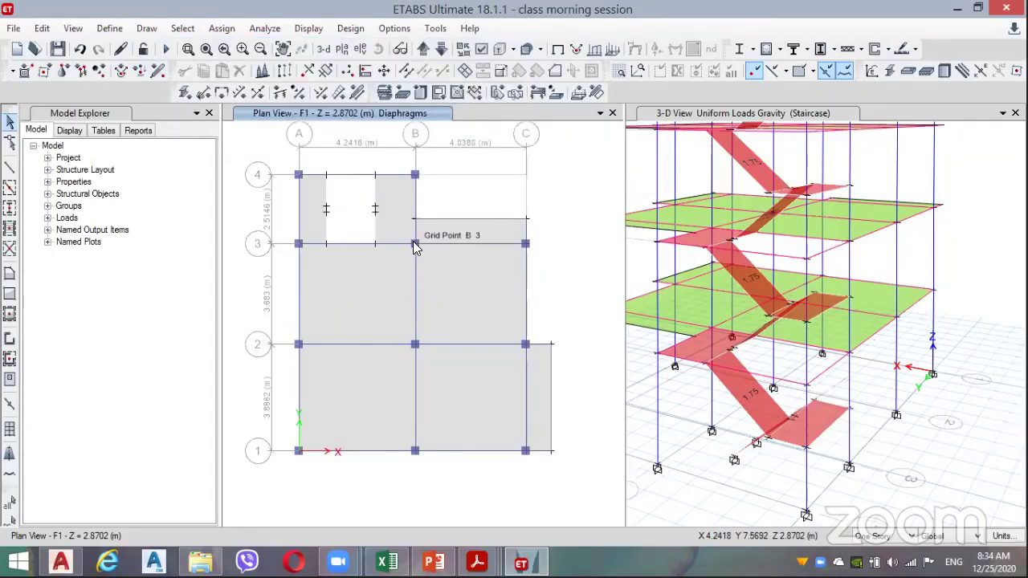
{"action": "left_click", "coordinate": [414, 243]}
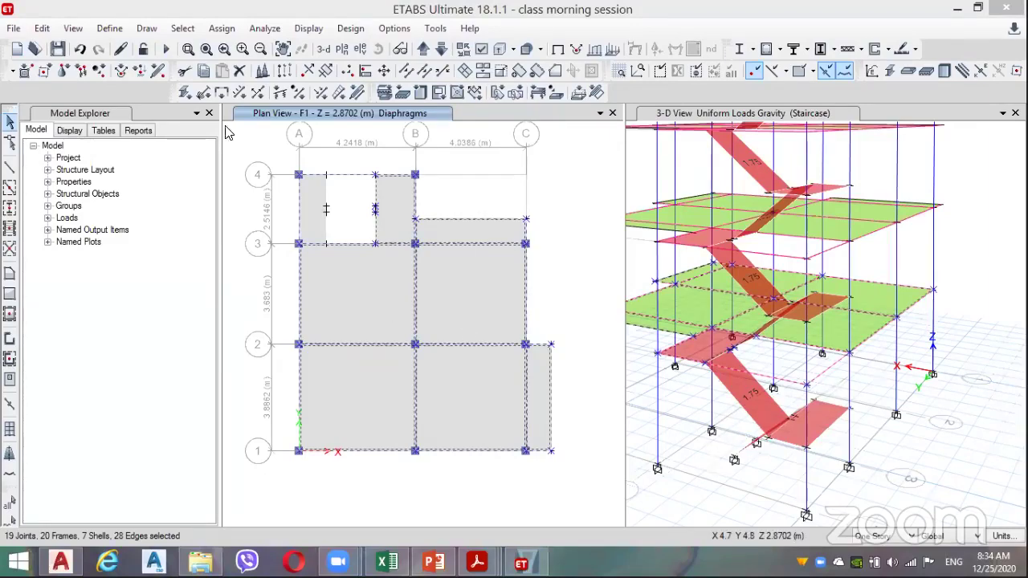
Step: Open Joint Diaphragms assignment for the F1 selection and pick diaphragm D1
{"action": "left_click", "coordinate": [226, 29]}
{"action": "mouse_move", "coordinate": [244, 67]}
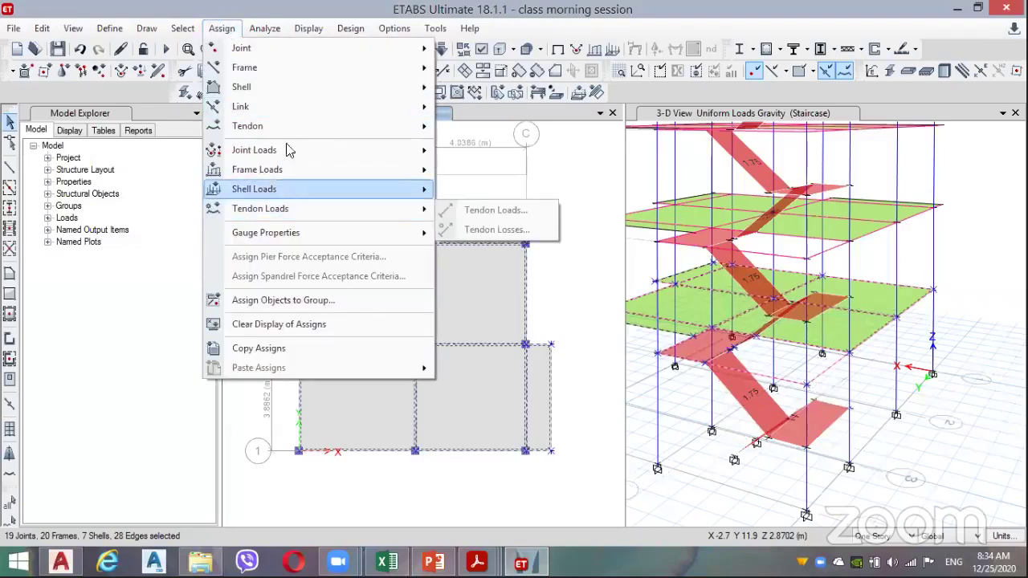
{"action": "mouse_move", "coordinate": [241, 47]}
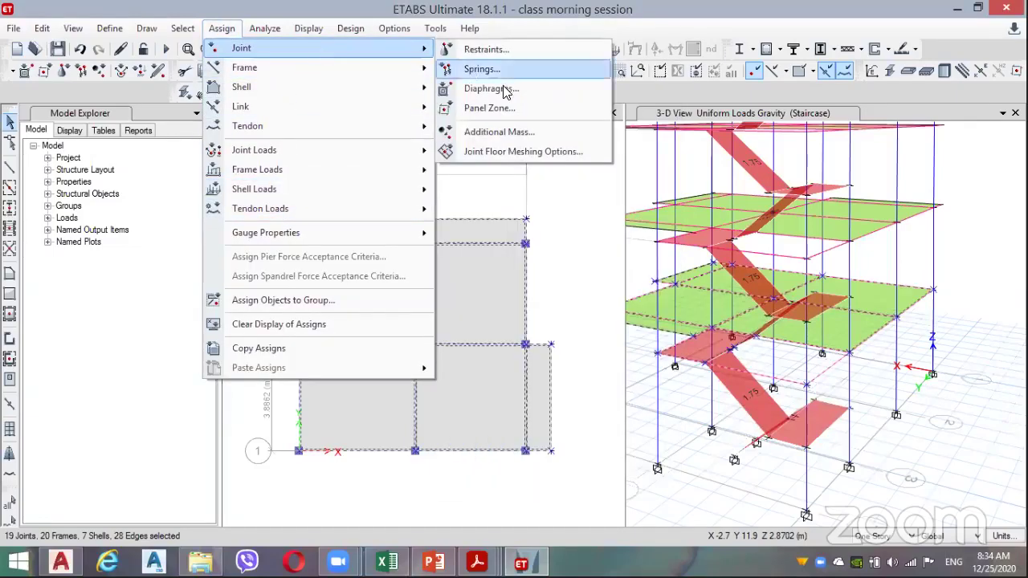
{"action": "left_click", "coordinate": [502, 88]}
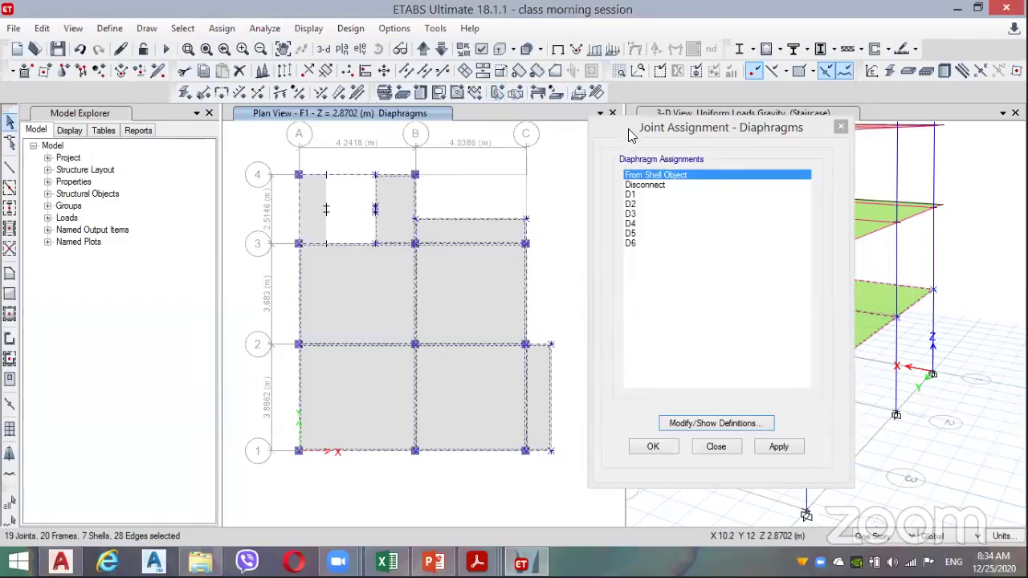
{"action": "left_click_drag", "start_coordinate": [612, 134], "coordinate": [338, 92]}
{"action": "left_click", "coordinate": [362, 153]}
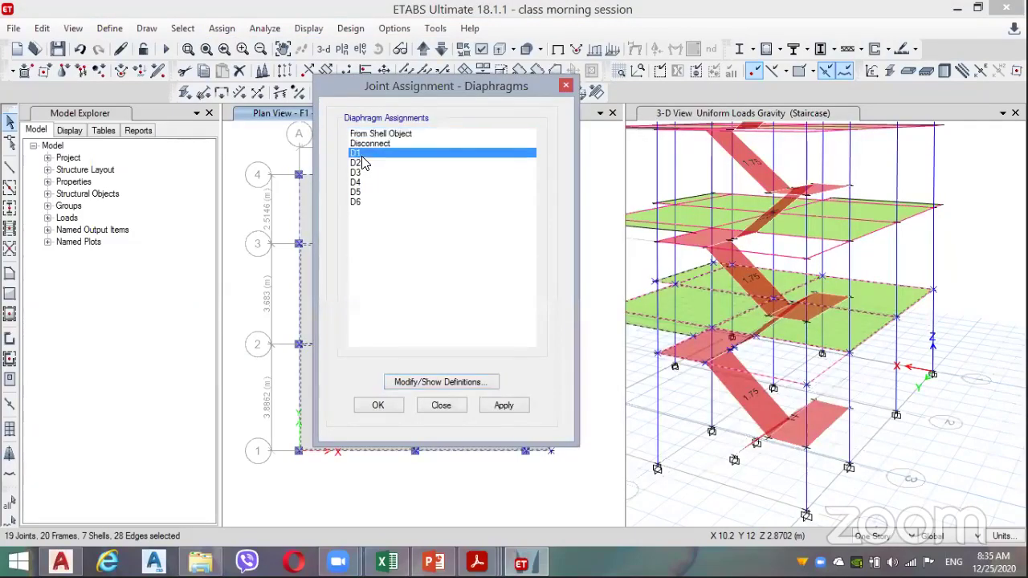